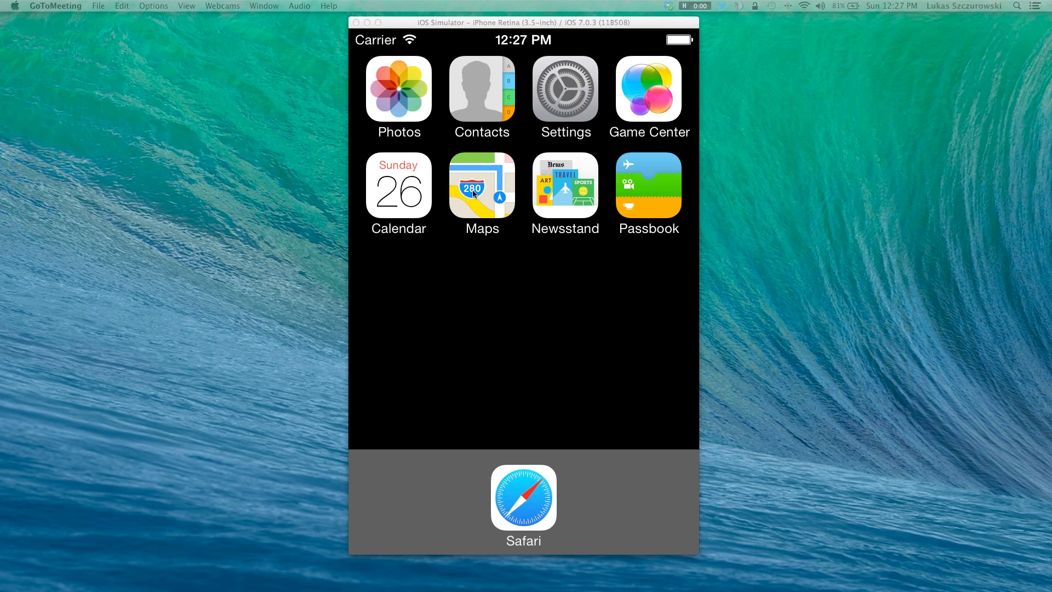
Step: Launch Safari from the simulated iPhone's dock
click(517, 485)
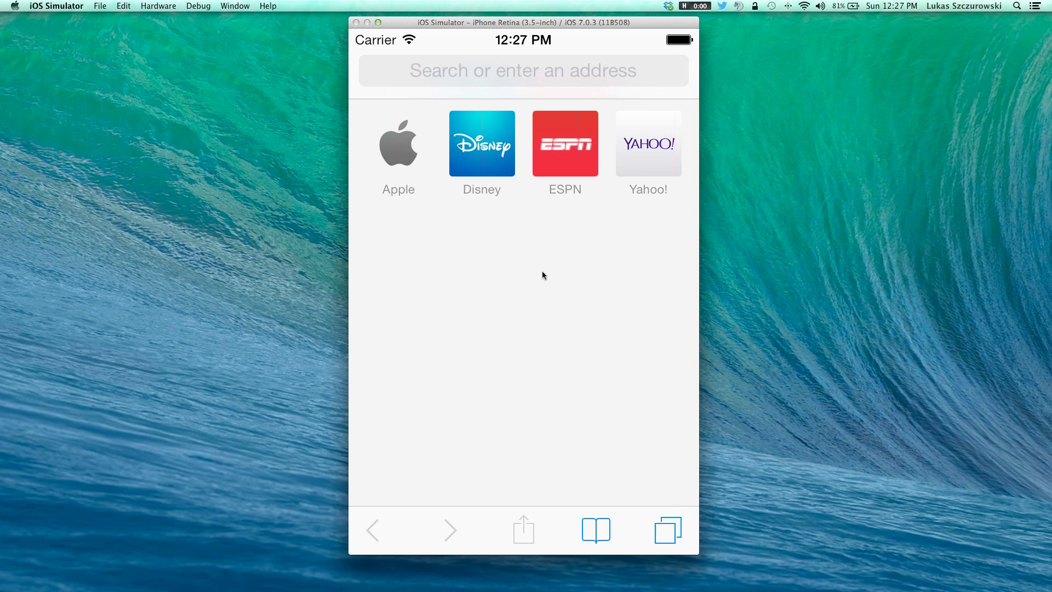
Step: Load m.luxorcrm.com in Safari and bring up the page's share options
click(487, 70)
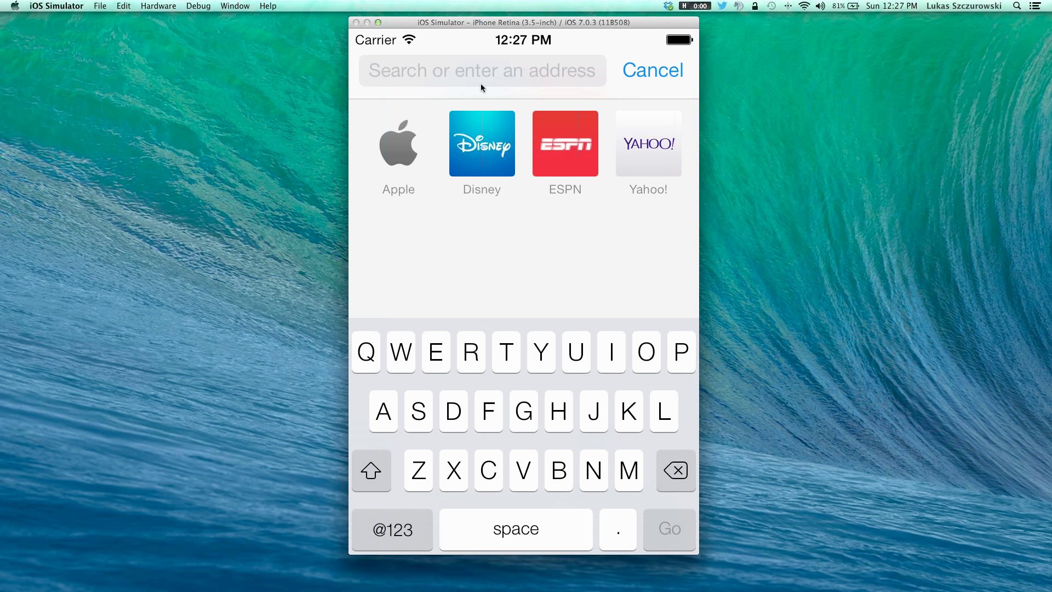
text(m.luxor)
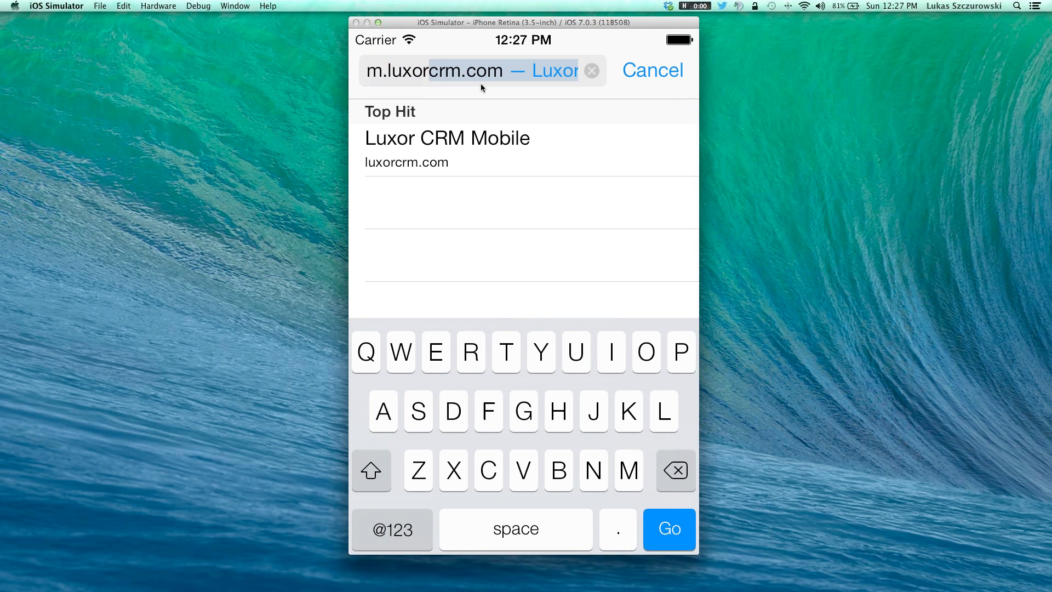
text(crm.com)
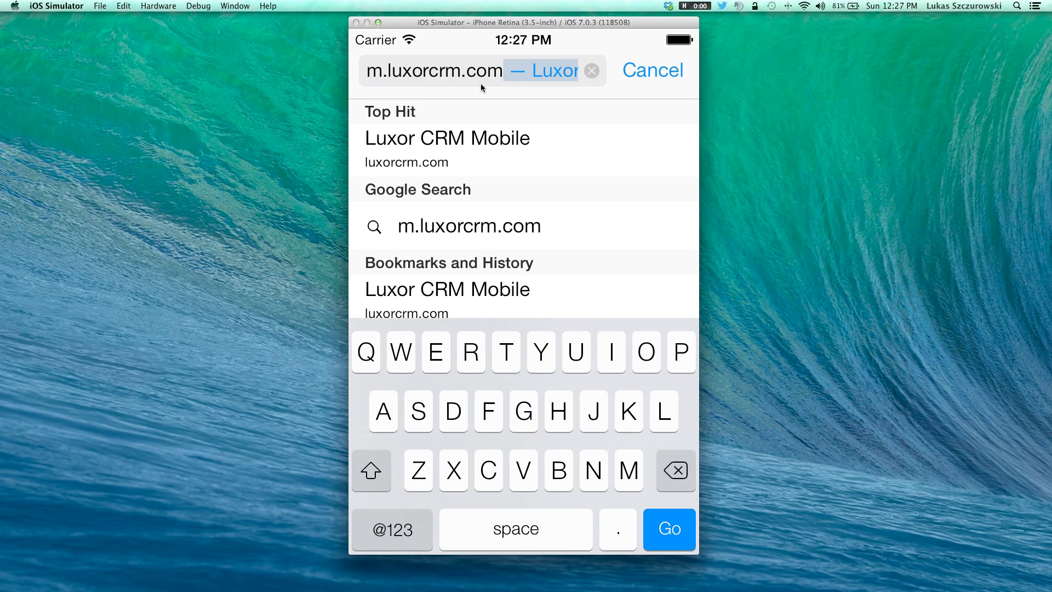
key(Return)
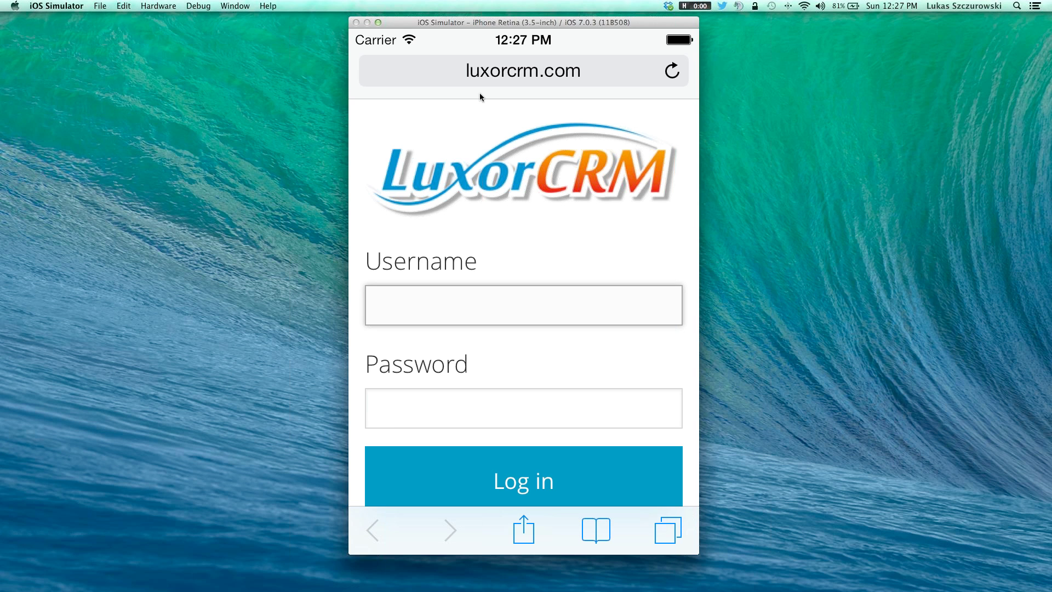
click(530, 536)
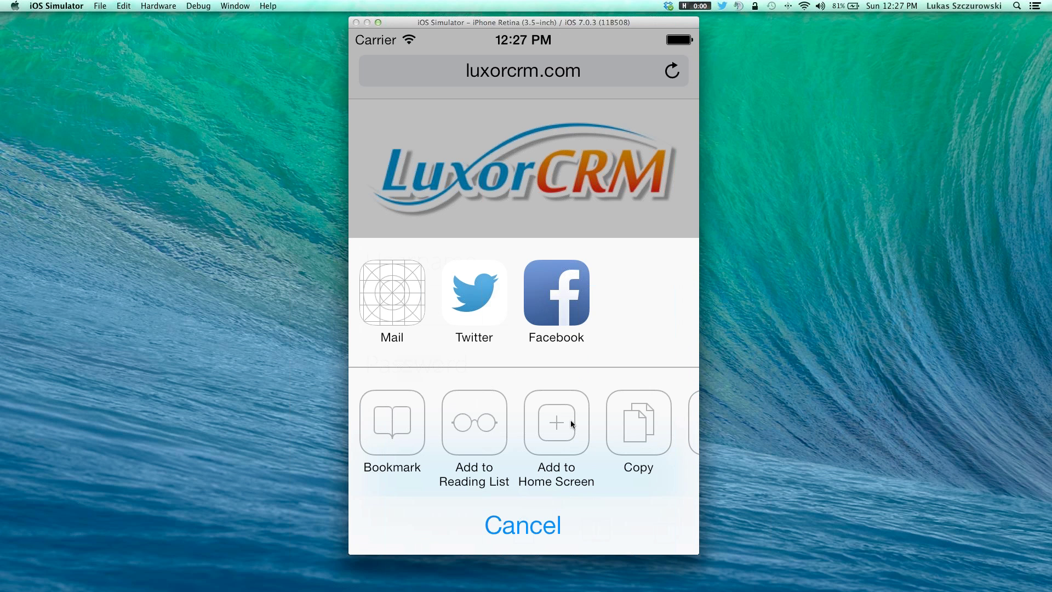
Step: Add a Luxor CRM Mobile home screen shortcut and launch it from the second page
click(571, 420)
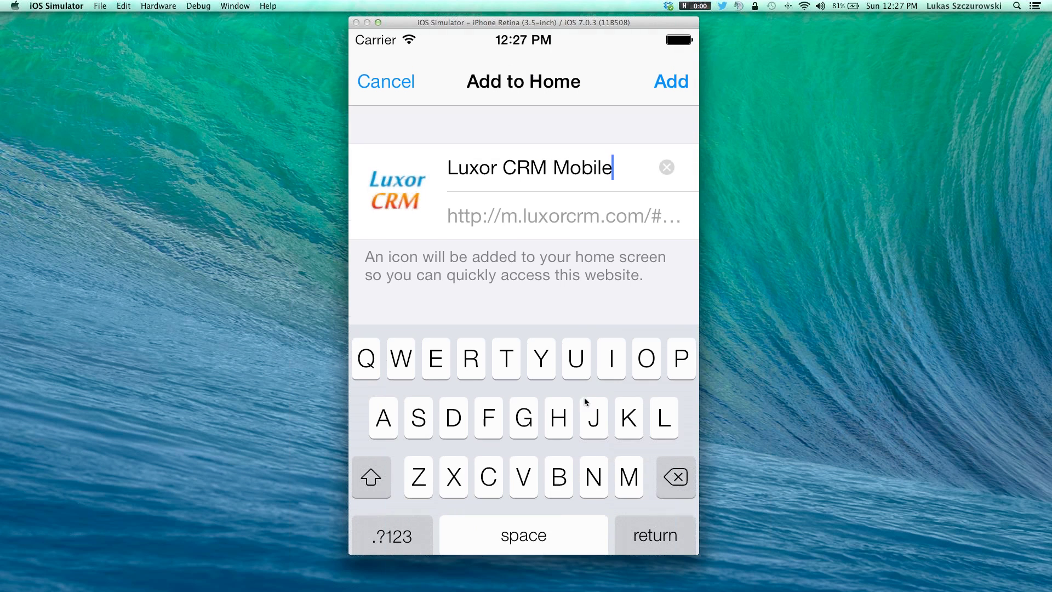
click(673, 80)
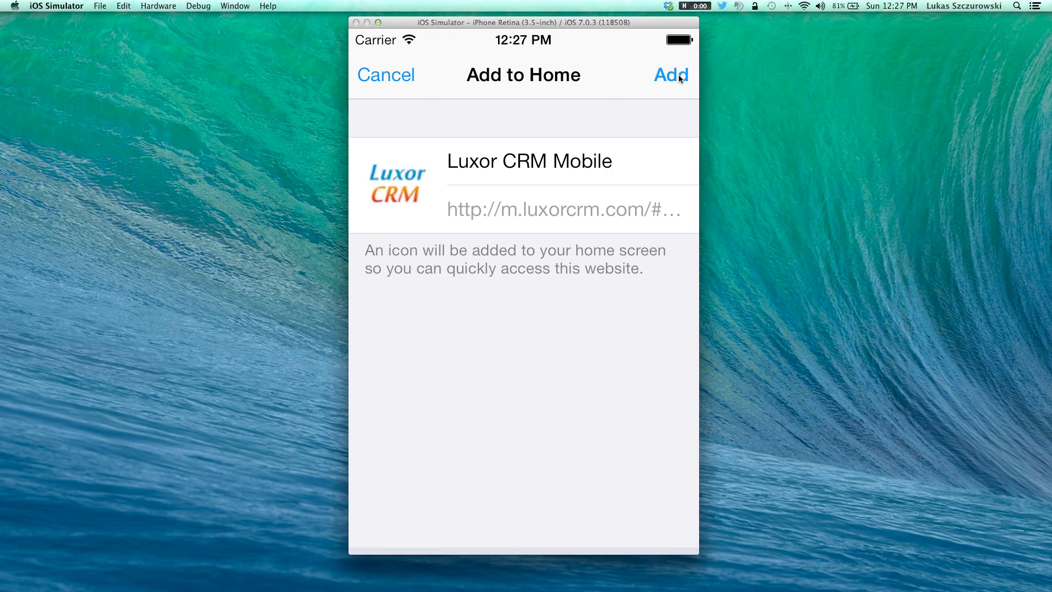
drag(571, 317, 396, 284)
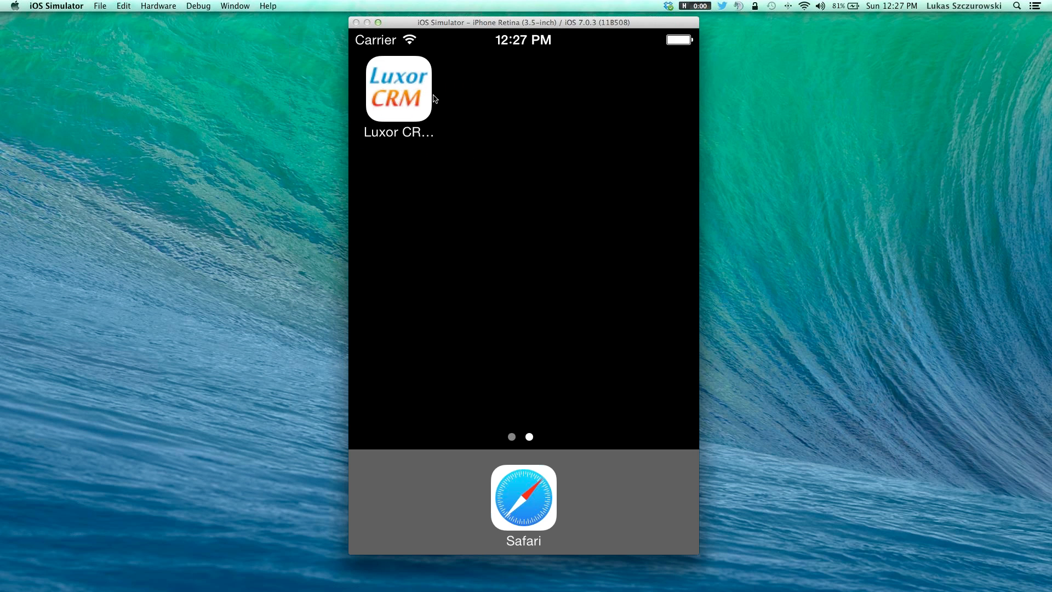
click(423, 93)
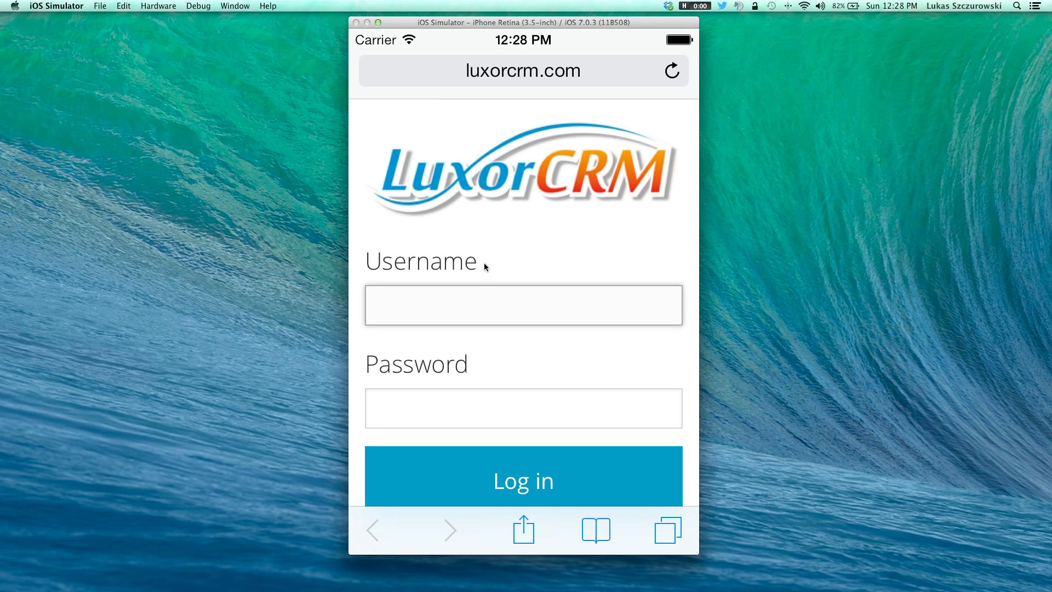
Step: Sign in to Luxor CRM Mobile with the account username and password
click(423, 310)
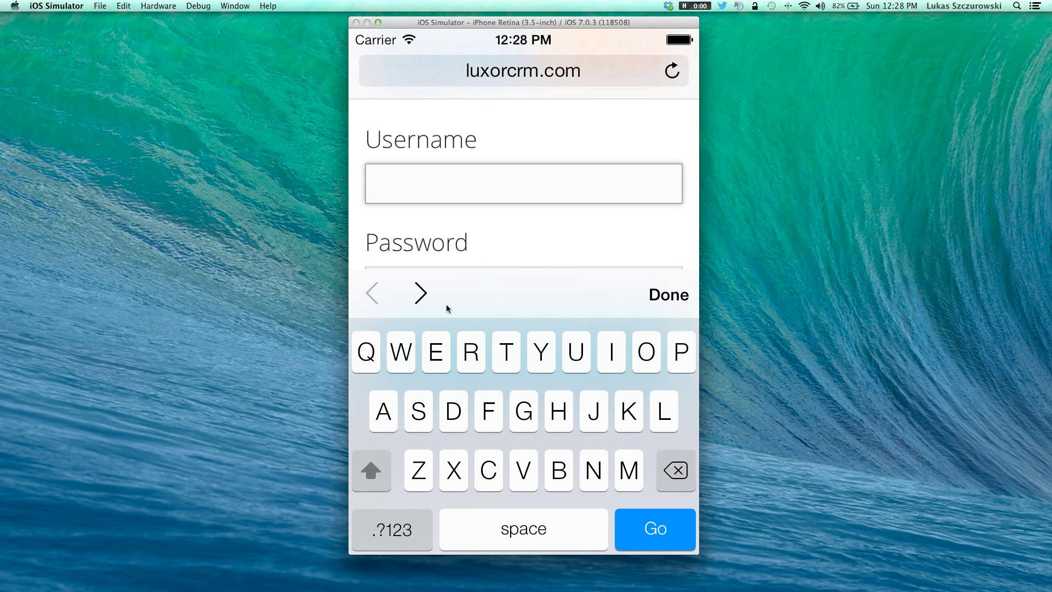
text(lpresentation)
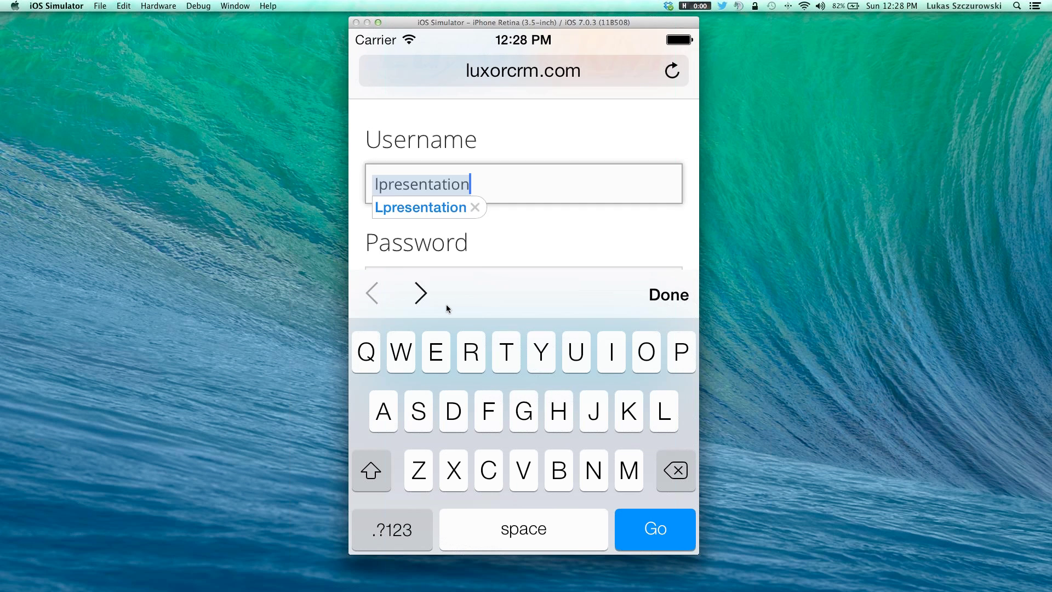
key(Tab)
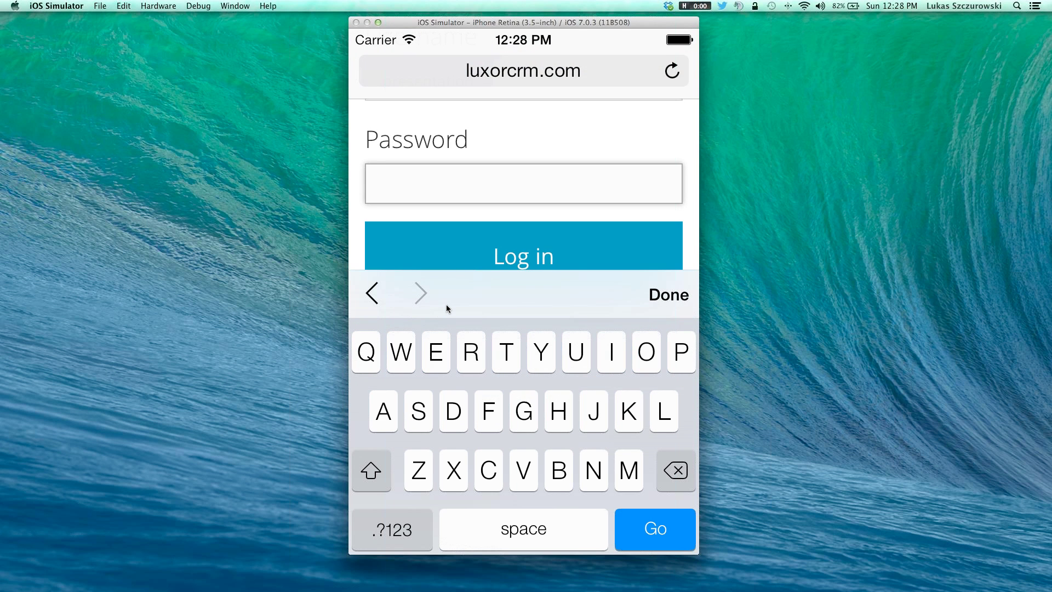
text(*******234)
click(543, 252)
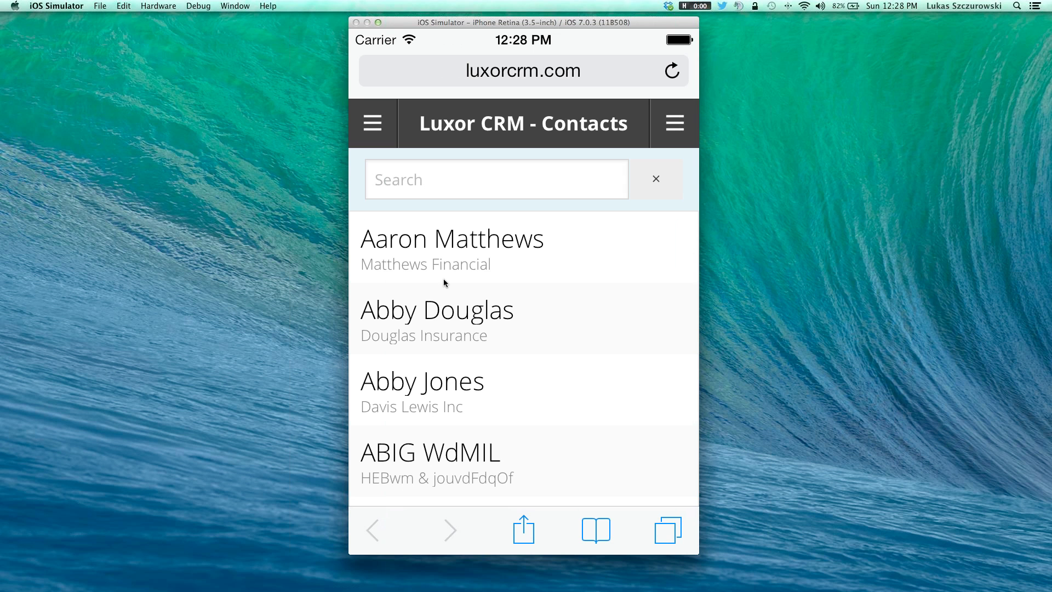
drag(547, 410, 537, 281)
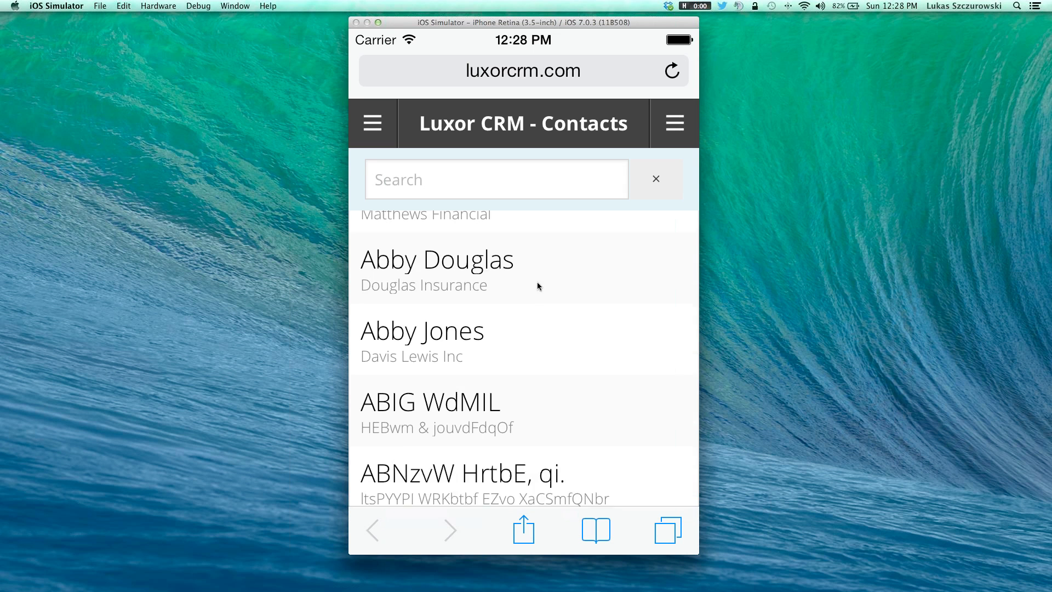
drag(612, 461, 581, 310)
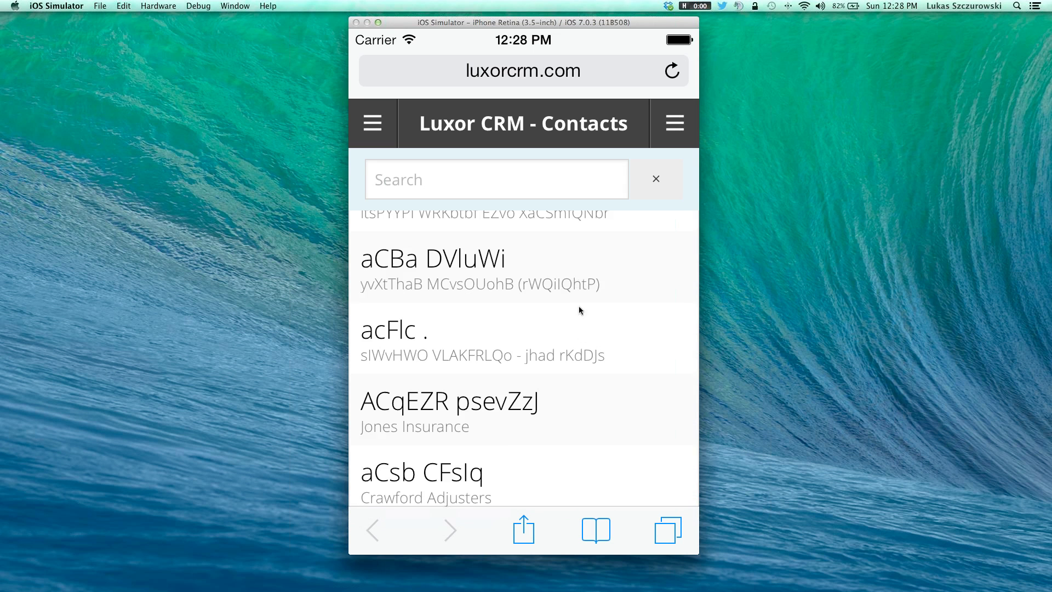
scroll(574, 427, up, 3)
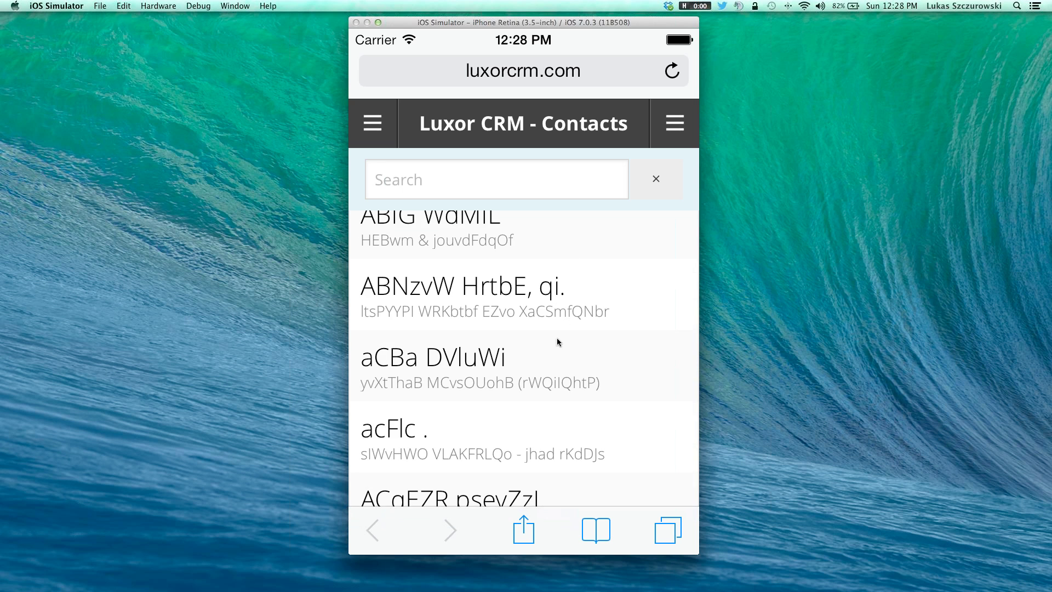
scroll(557, 342, up, 5)
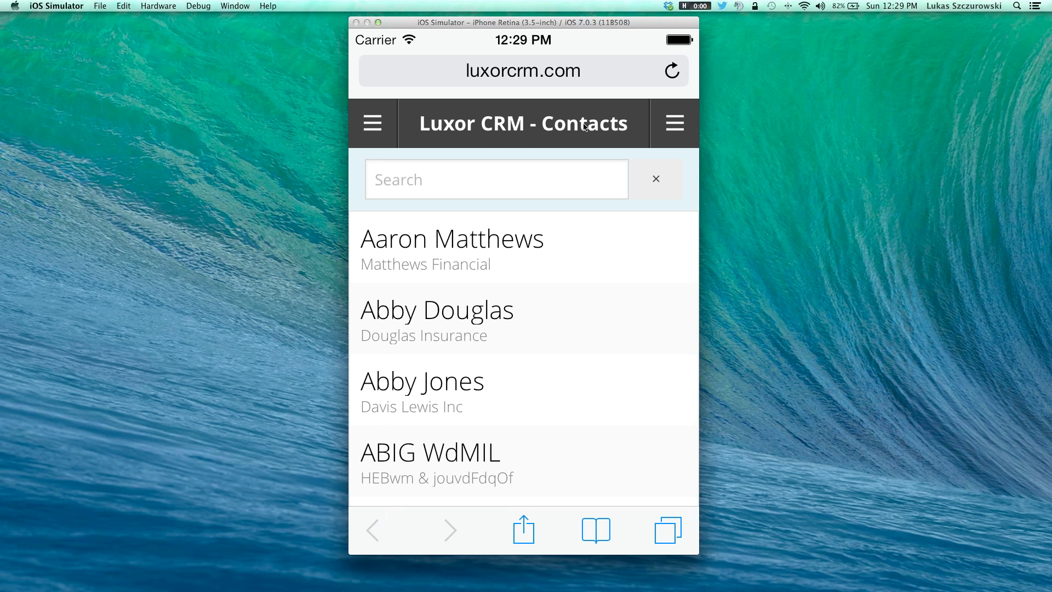
Step: Open the 1st Priority saved view from the menu's Contact Views list
click(386, 126)
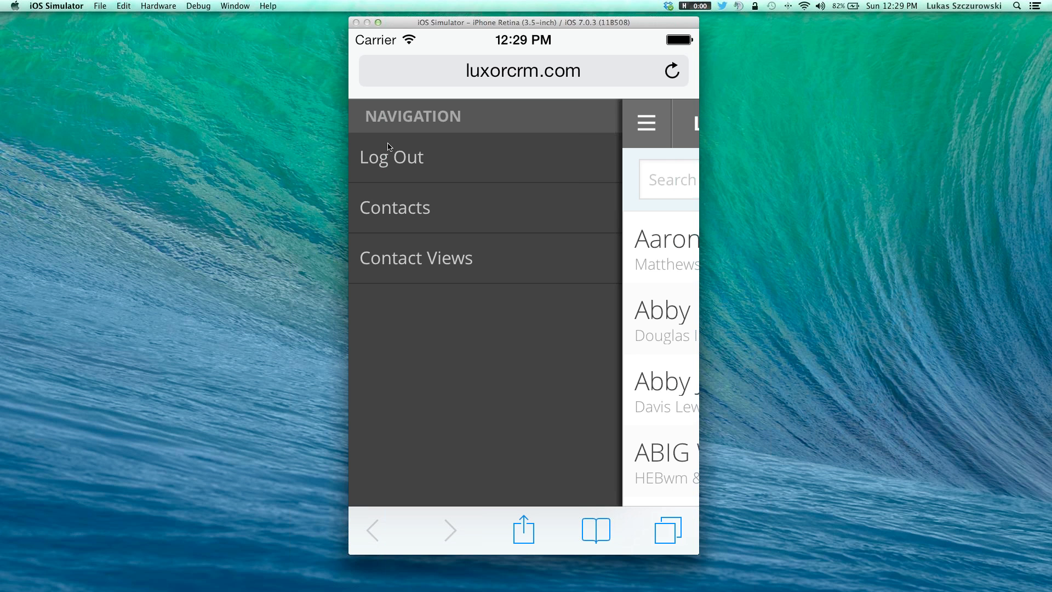
click(398, 258)
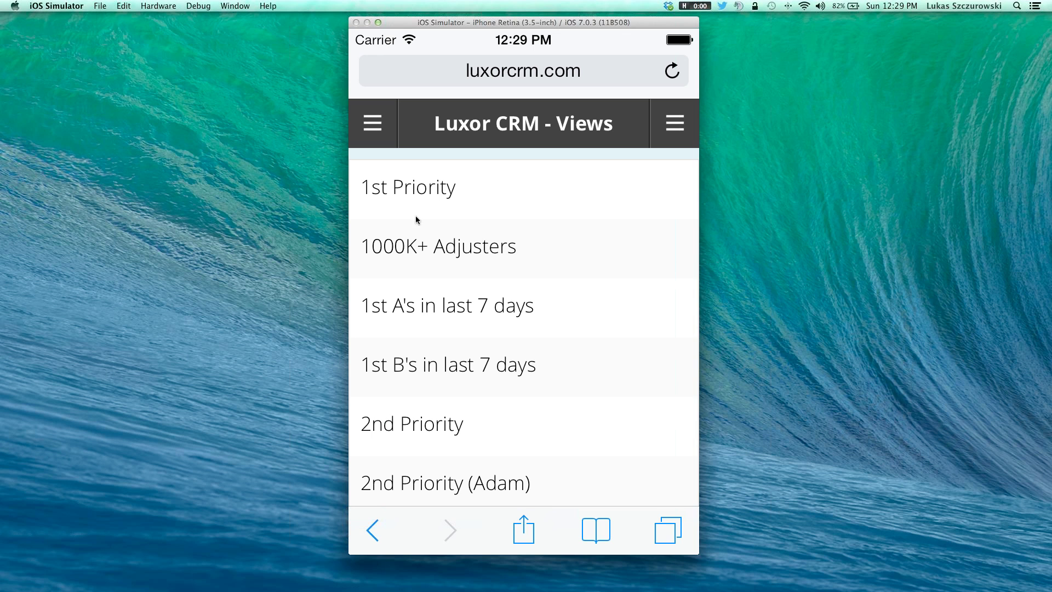
click(424, 186)
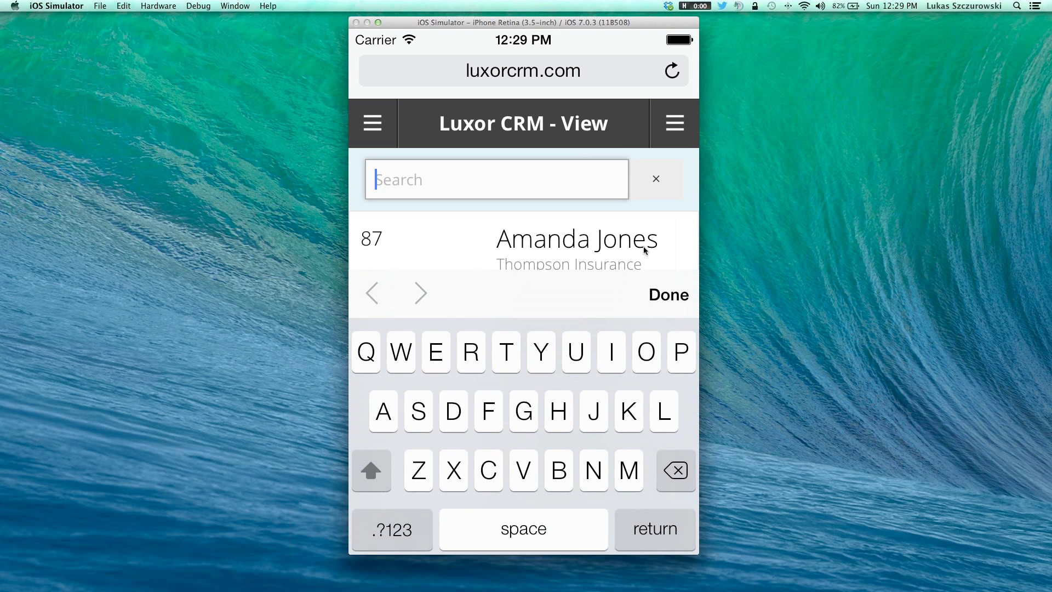
Step: Search the 1st Priority view for "don", leaving the two contacts scored 77 and 49
click(674, 294)
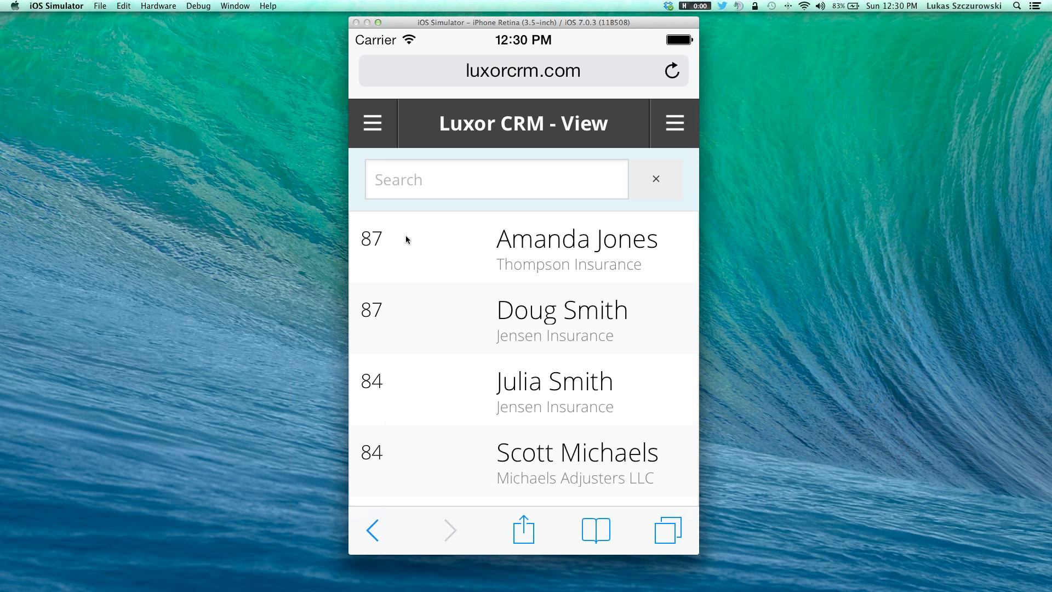
click(472, 178)
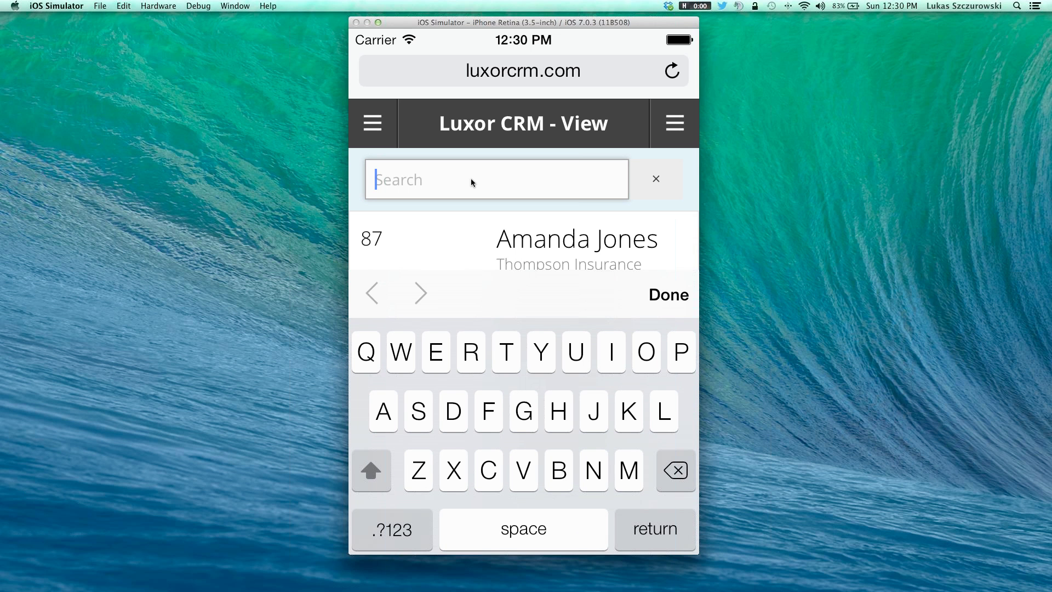
text(don)
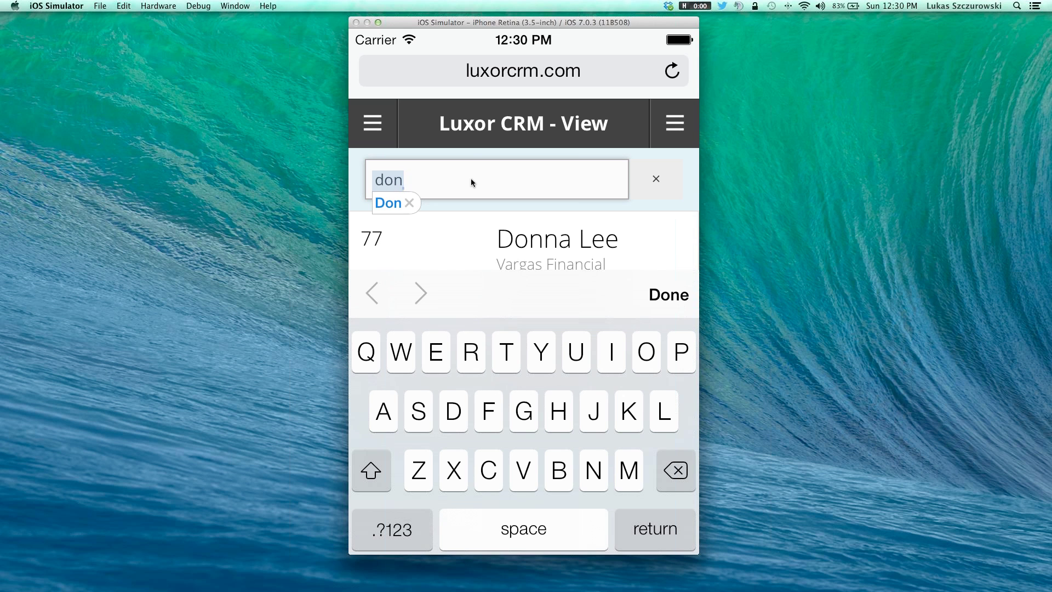
click(669, 296)
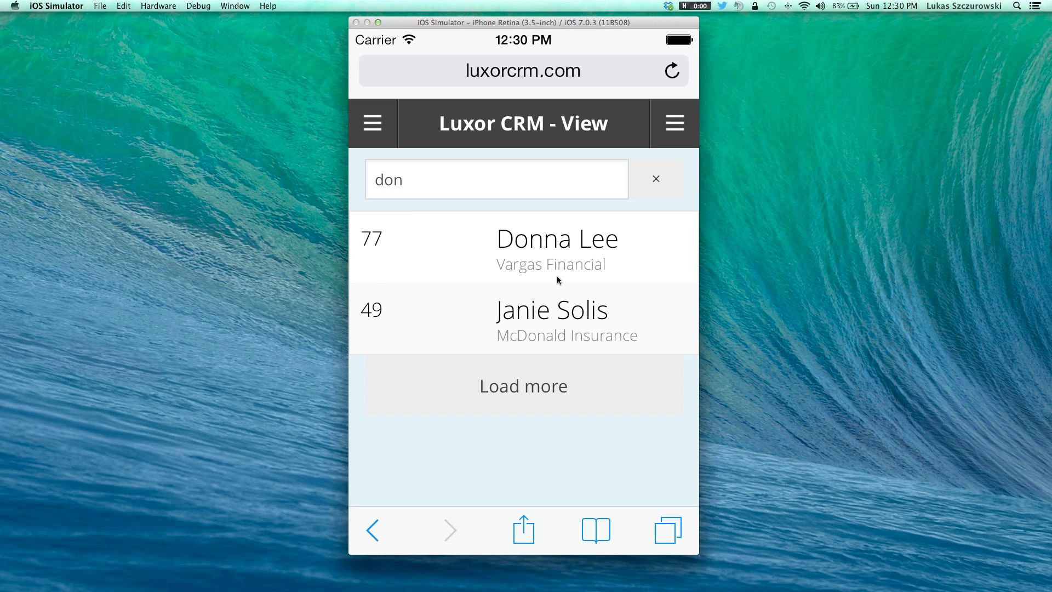
Step: Open the first "don" match and scroll her Vargas Financial, A1 record back to the top
click(556, 247)
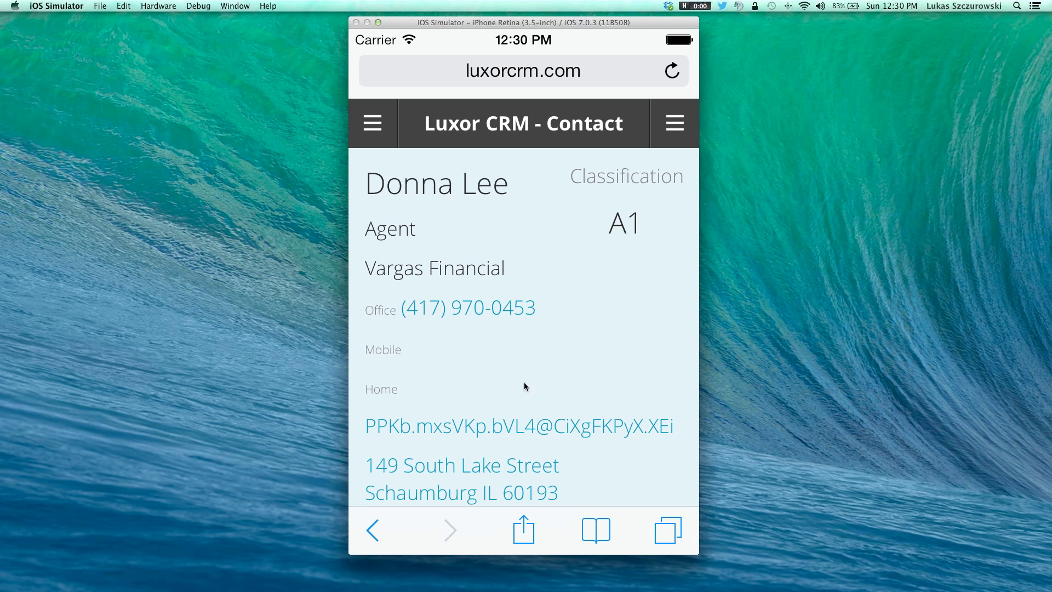
drag(622, 339, 624, 261)
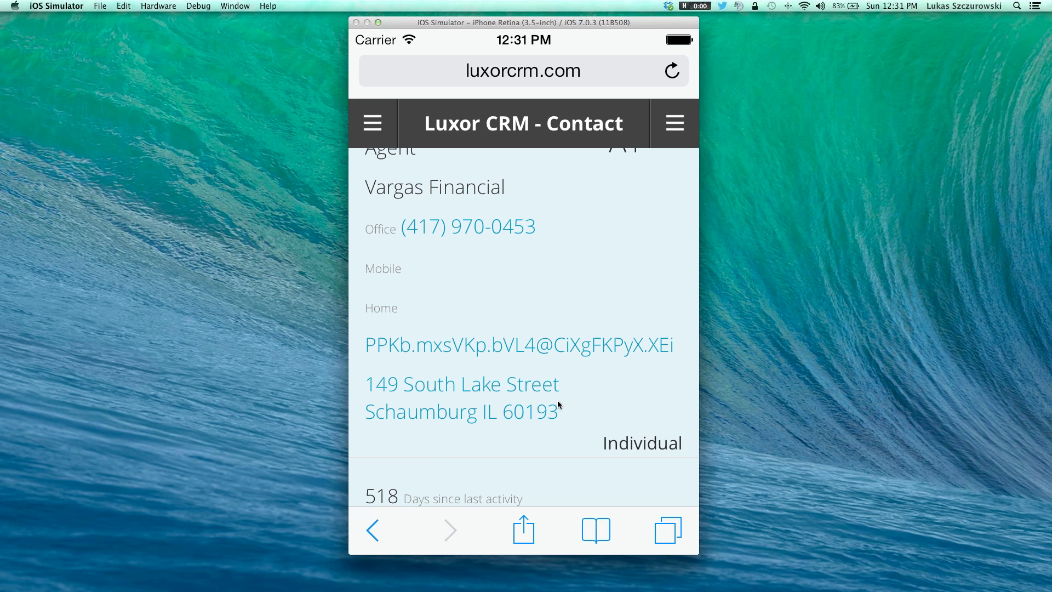
drag(636, 390, 637, 275)
drag(640, 419, 638, 303)
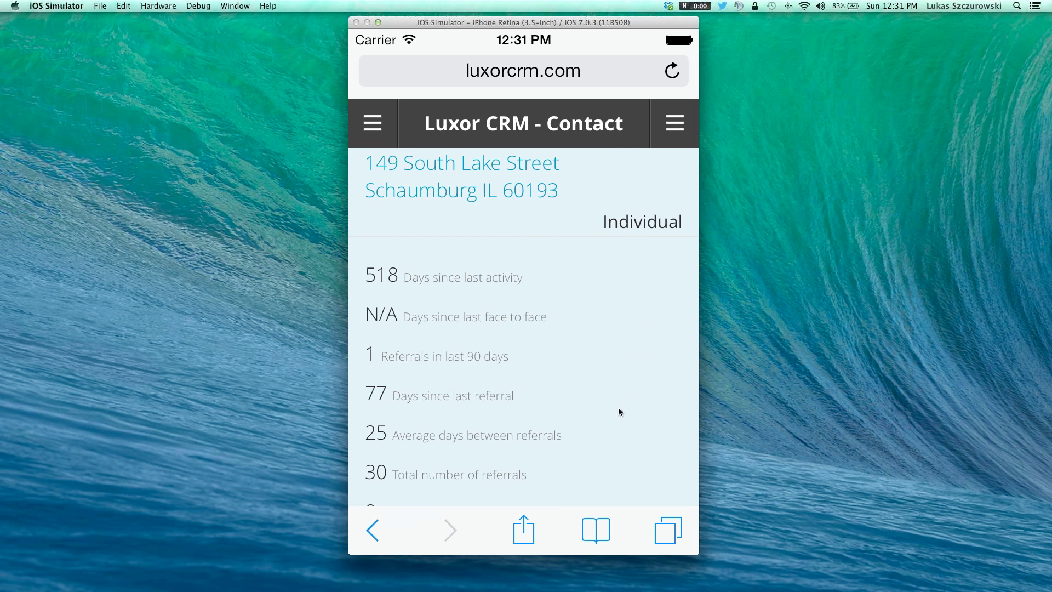
drag(617, 422, 619, 291)
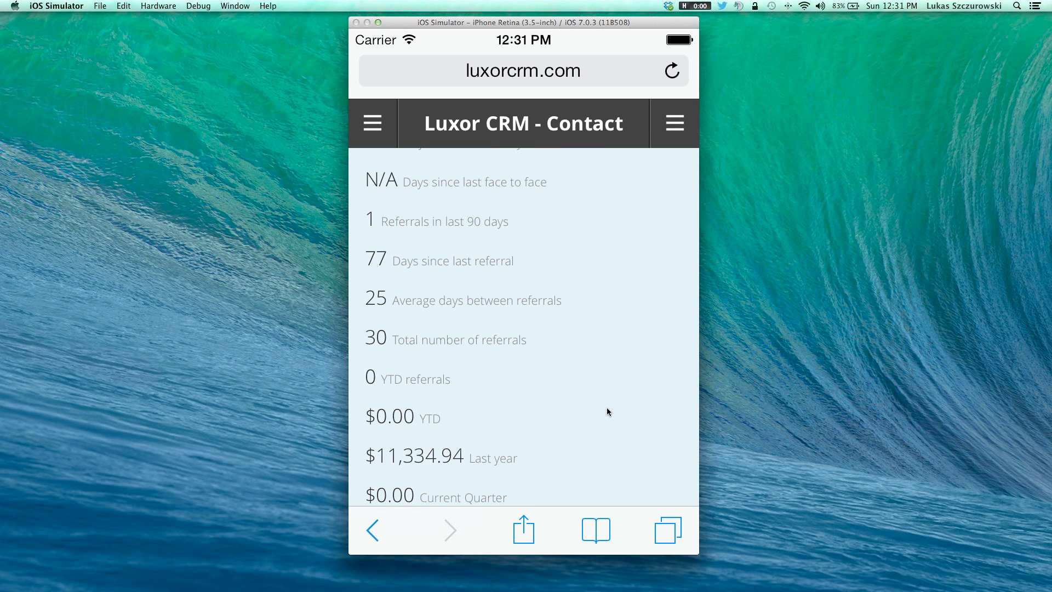
mouse_move(607, 412)
mouse_down()
mouse_move(616, 242)
mouse_move(594, 421)
mouse_up()
drag(642, 287, 620, 471)
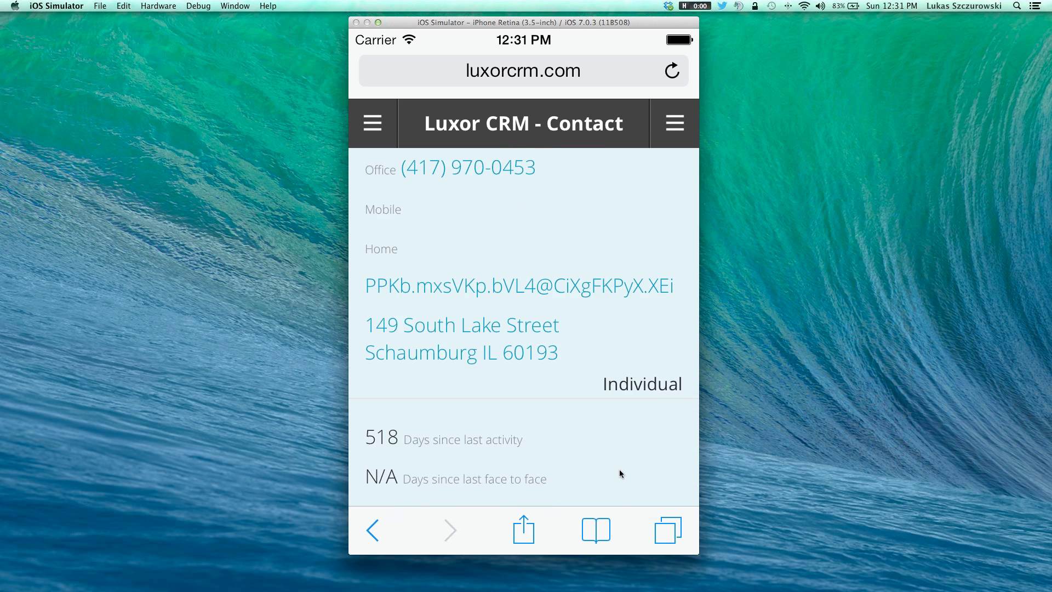
drag(616, 216, 601, 454)
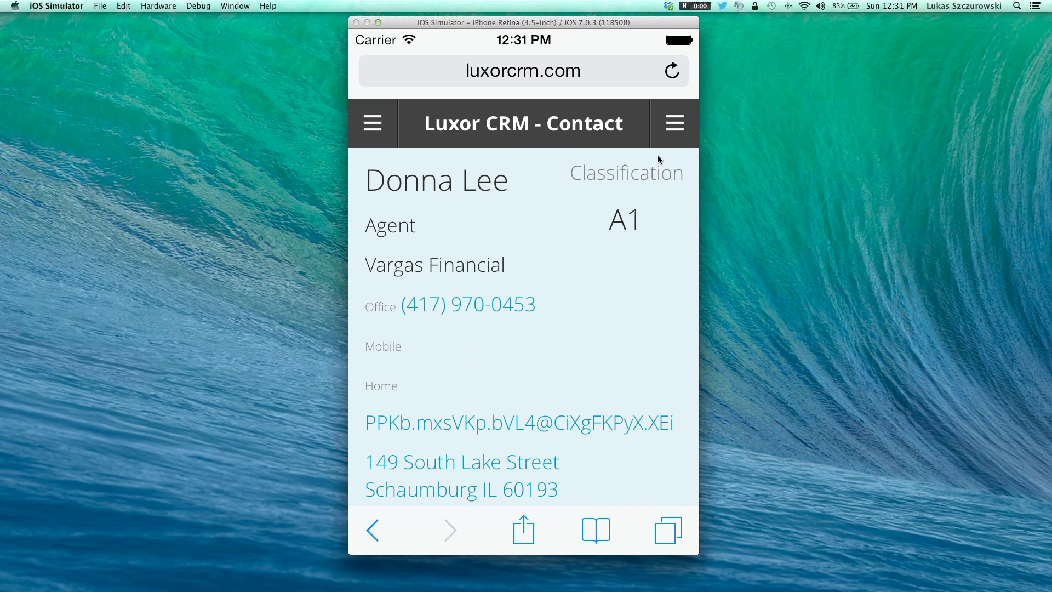
click(672, 122)
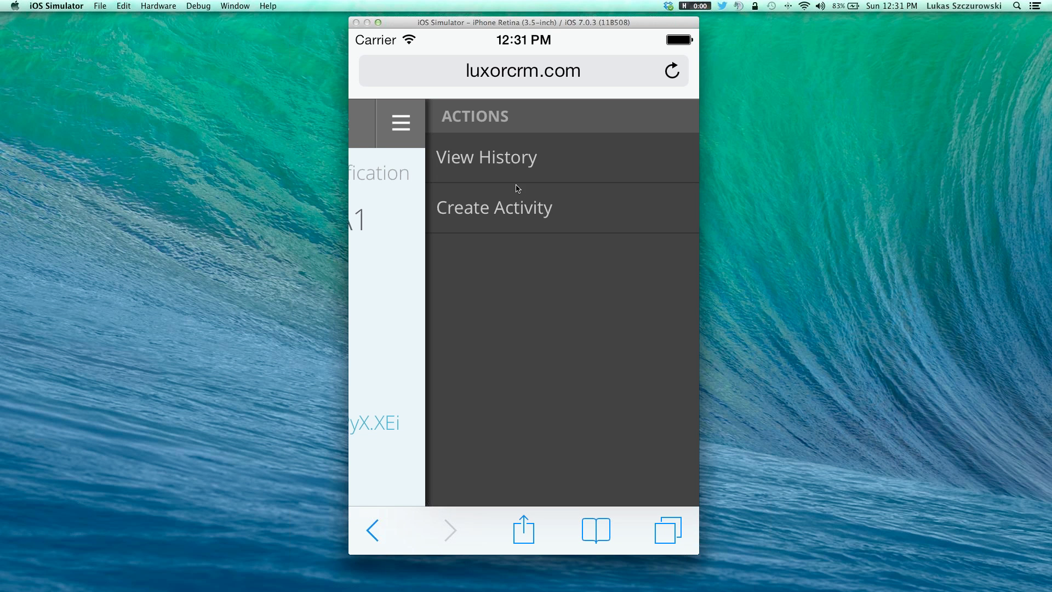
click(514, 160)
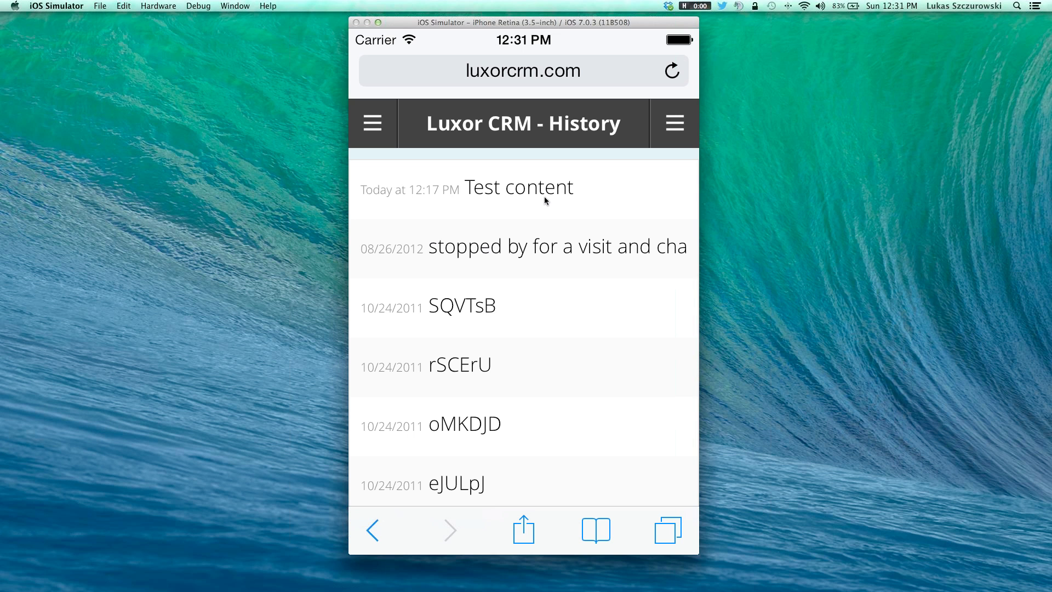
click(545, 191)
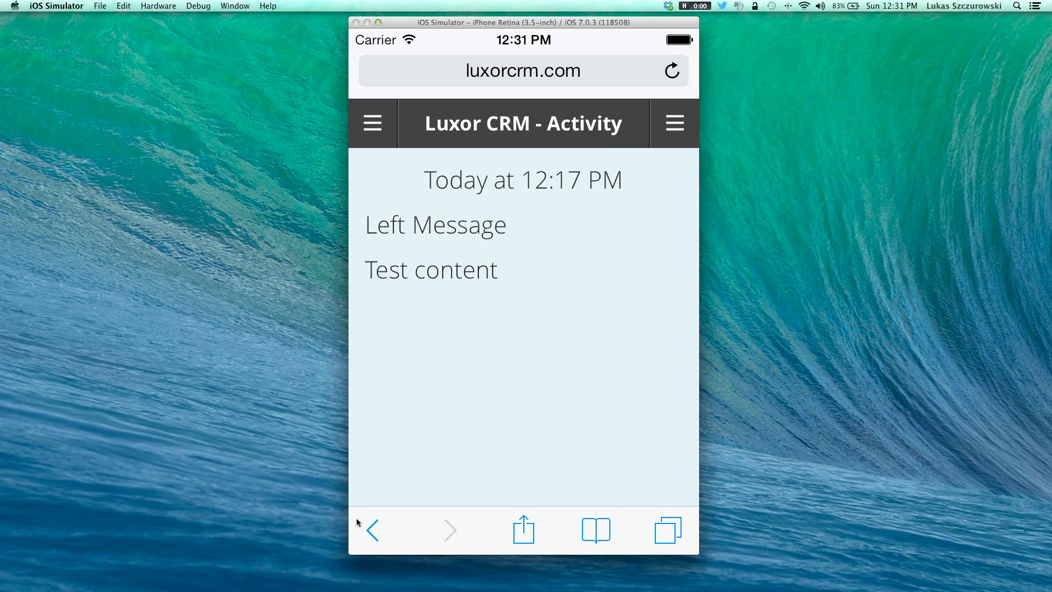
click(370, 530)
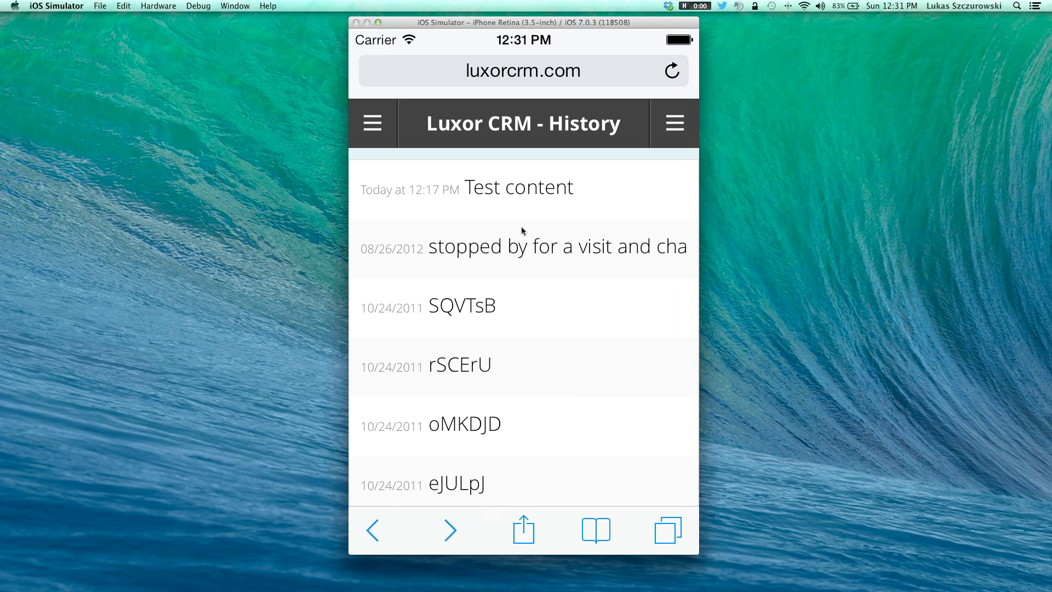
click(371, 526)
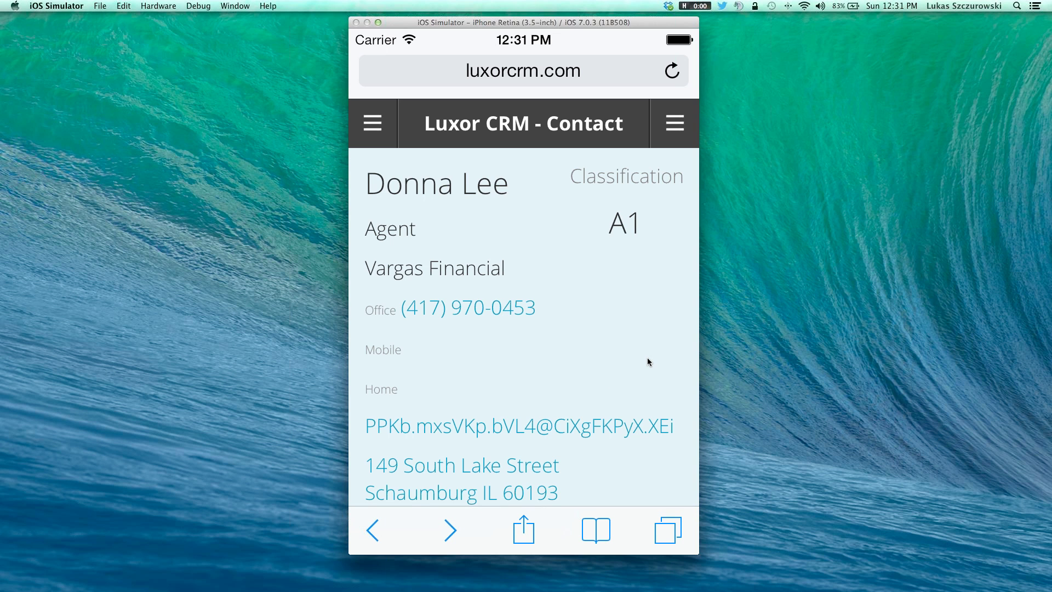
click(674, 125)
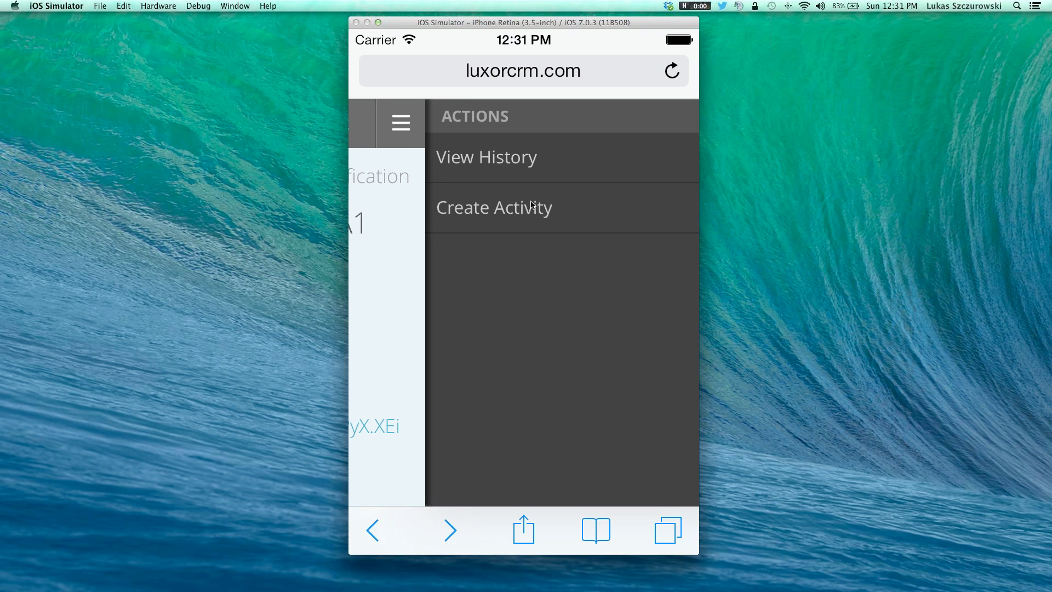
Step: Start a new activity for the contact with its type set to Left Message
click(526, 211)
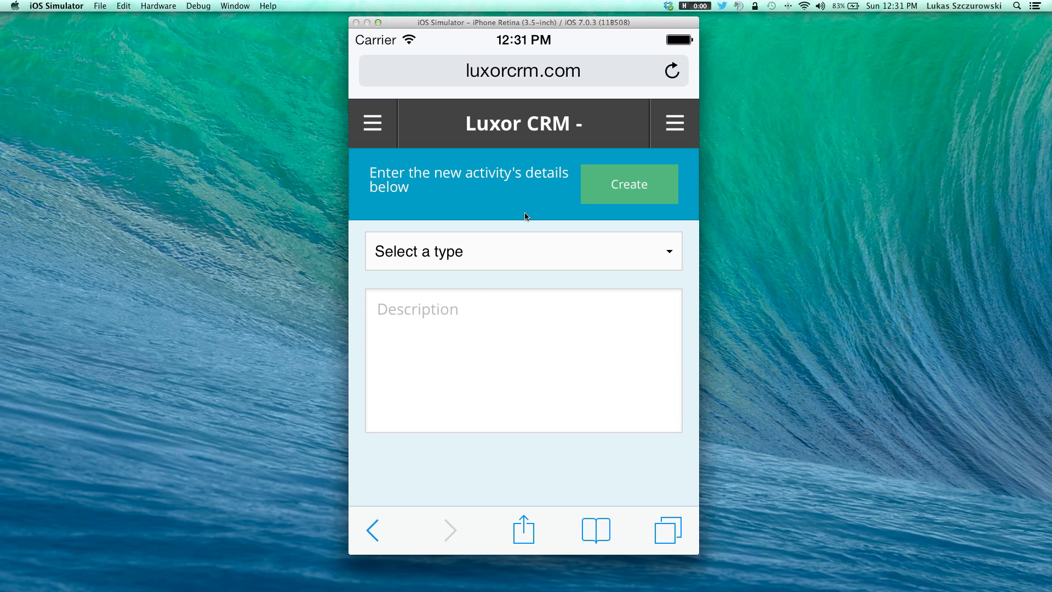
click(530, 245)
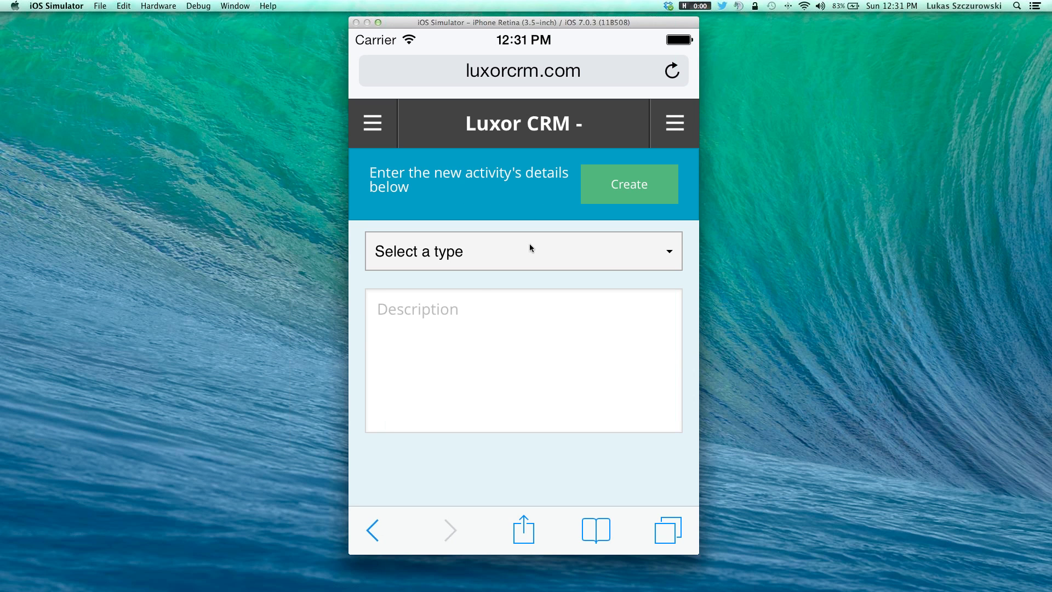
click(529, 243)
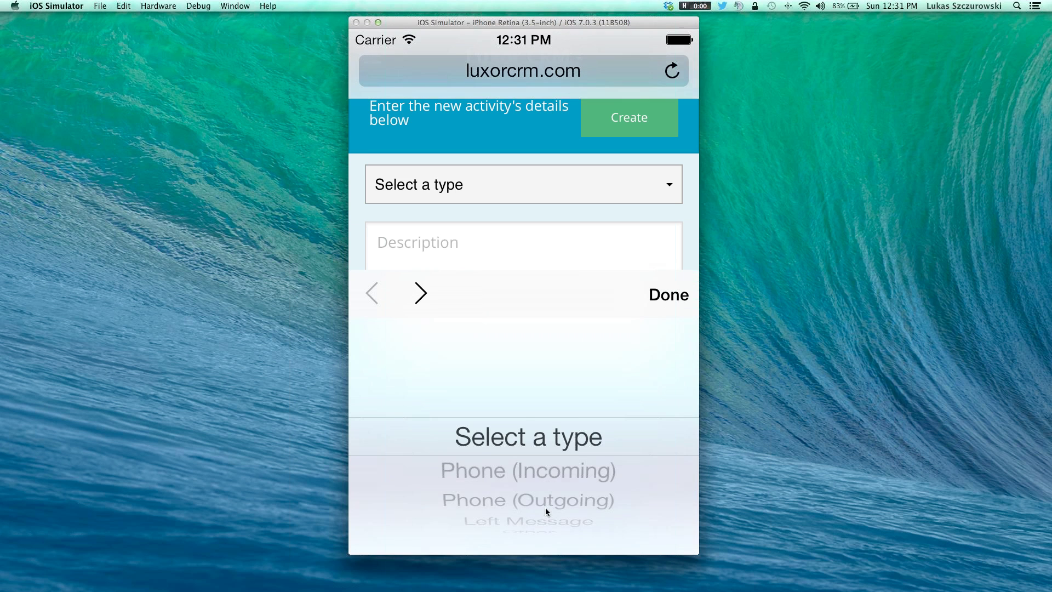
drag(545, 508, 535, 376)
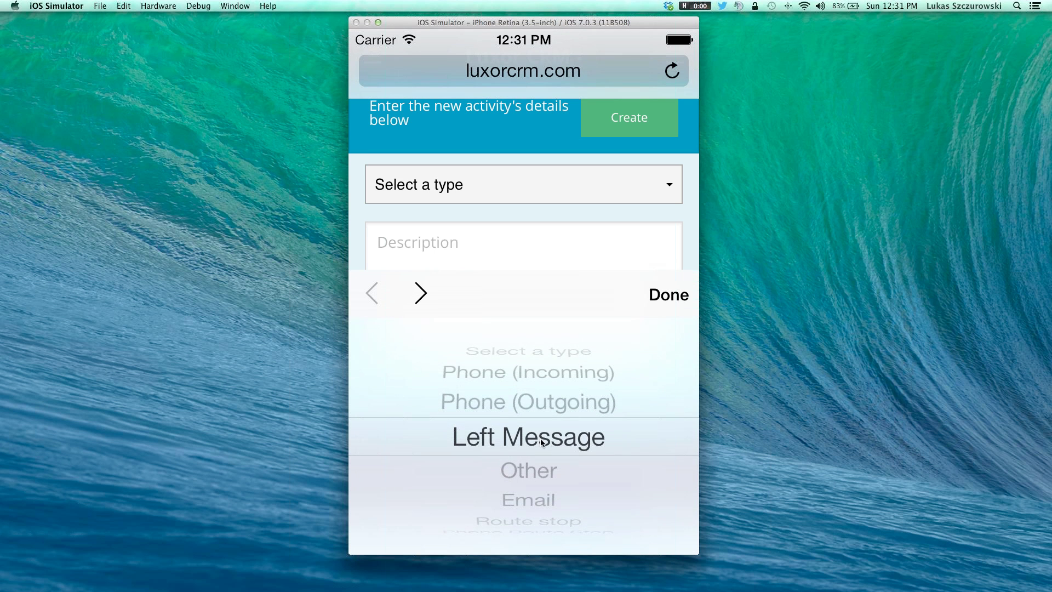
click(680, 293)
click(470, 304)
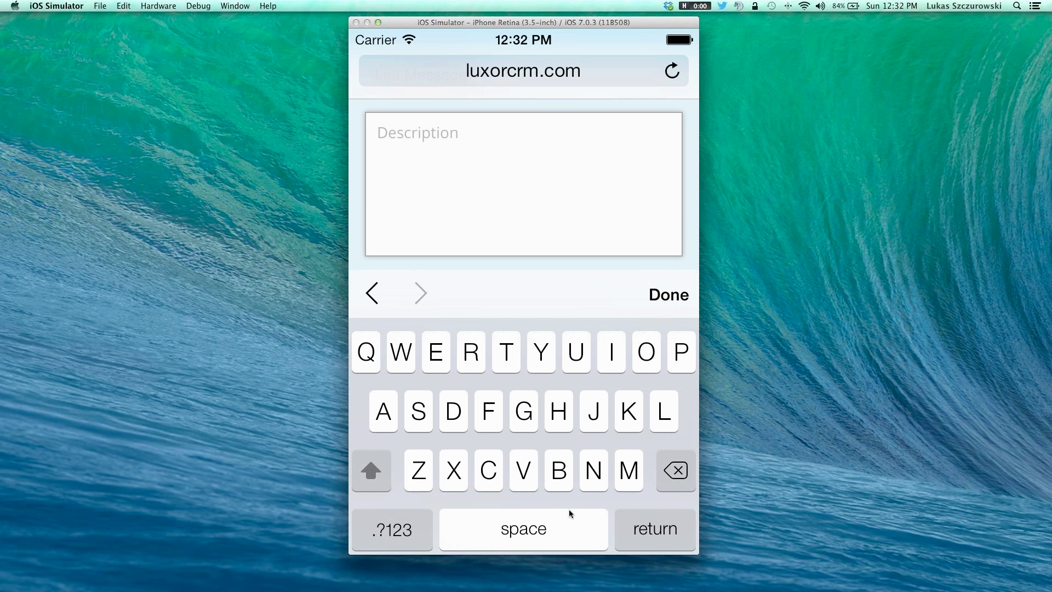
Step: Save the Left Message activity with the description "test test informaiton"
text(test )
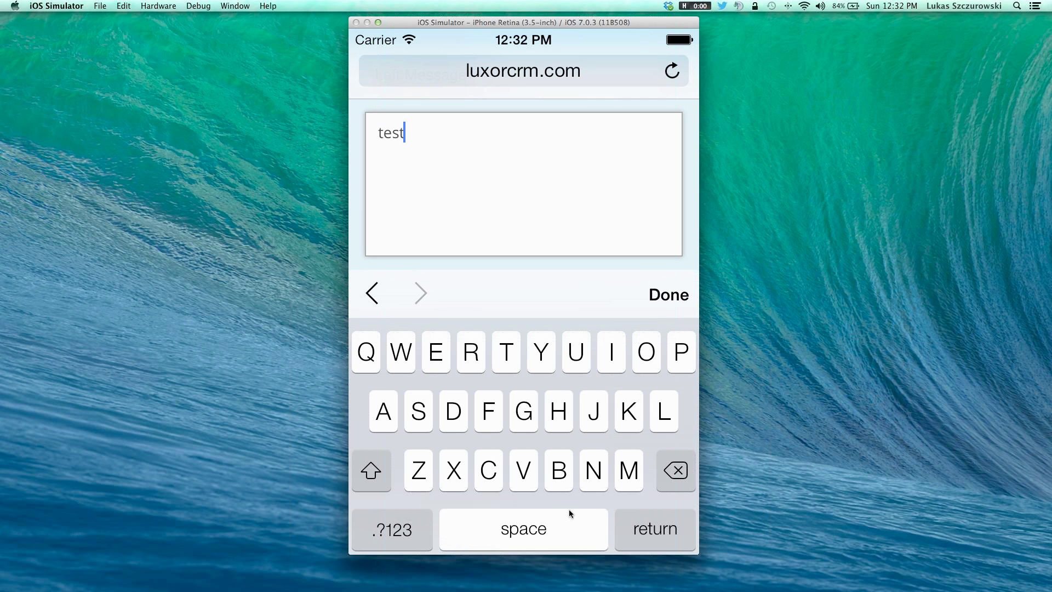
text(test informaiton)
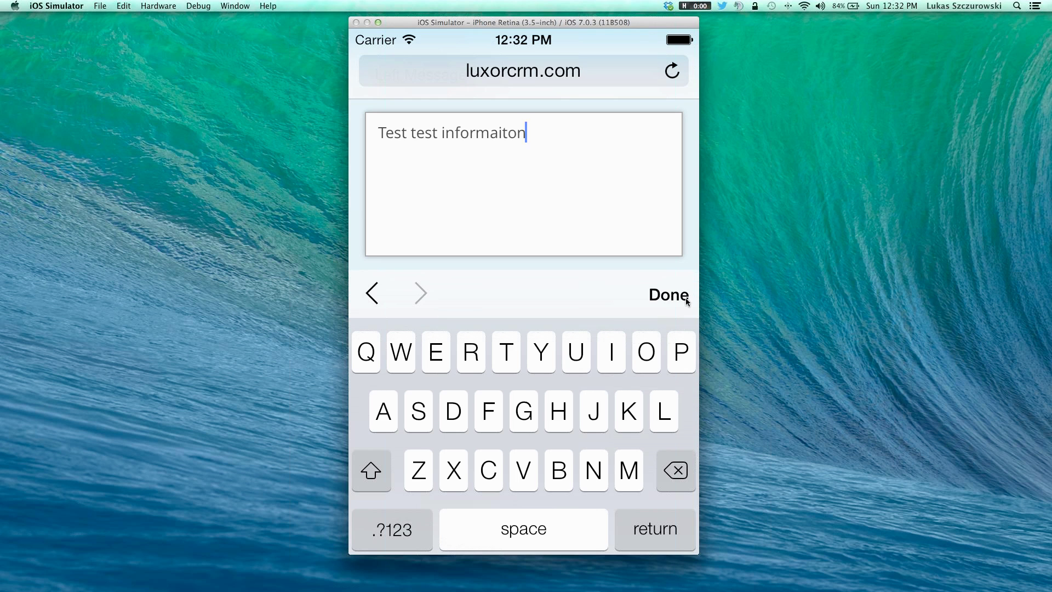
click(676, 290)
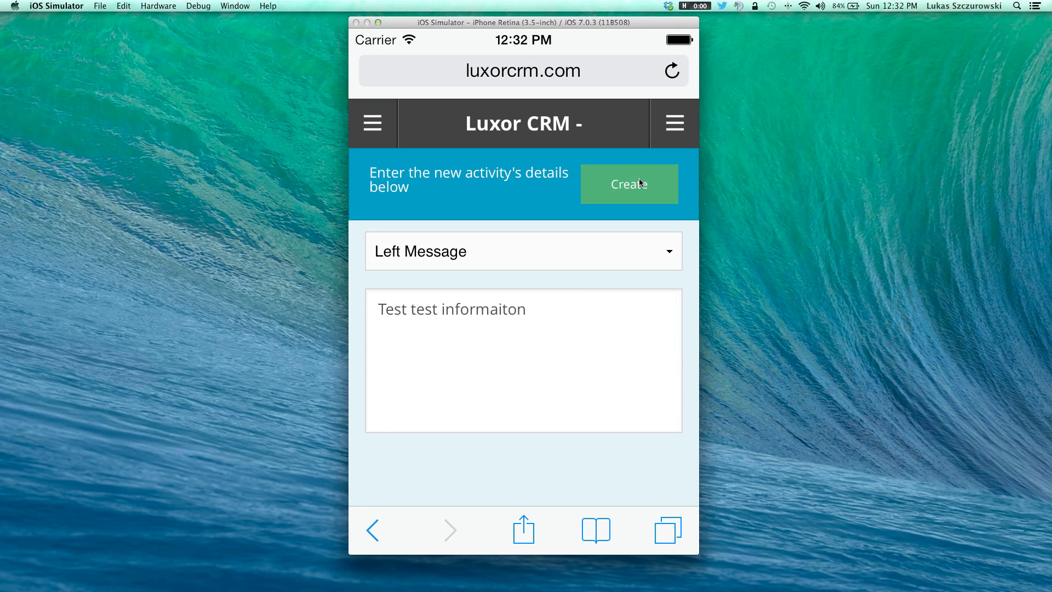
click(641, 182)
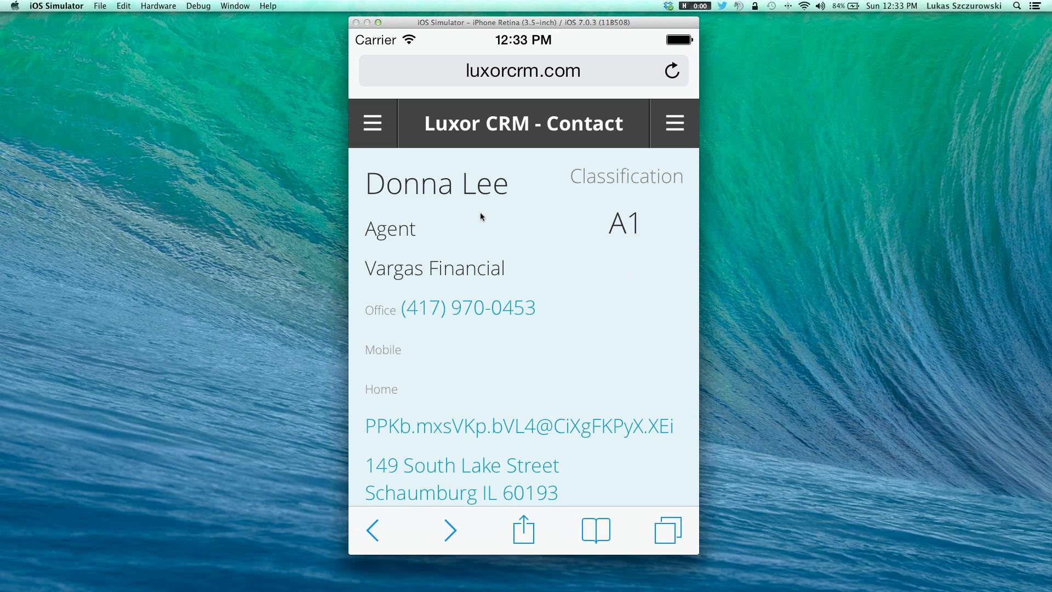
Step: Return to the contact list, clear the "don" search, and show the list's Actions menu
click(371, 531)
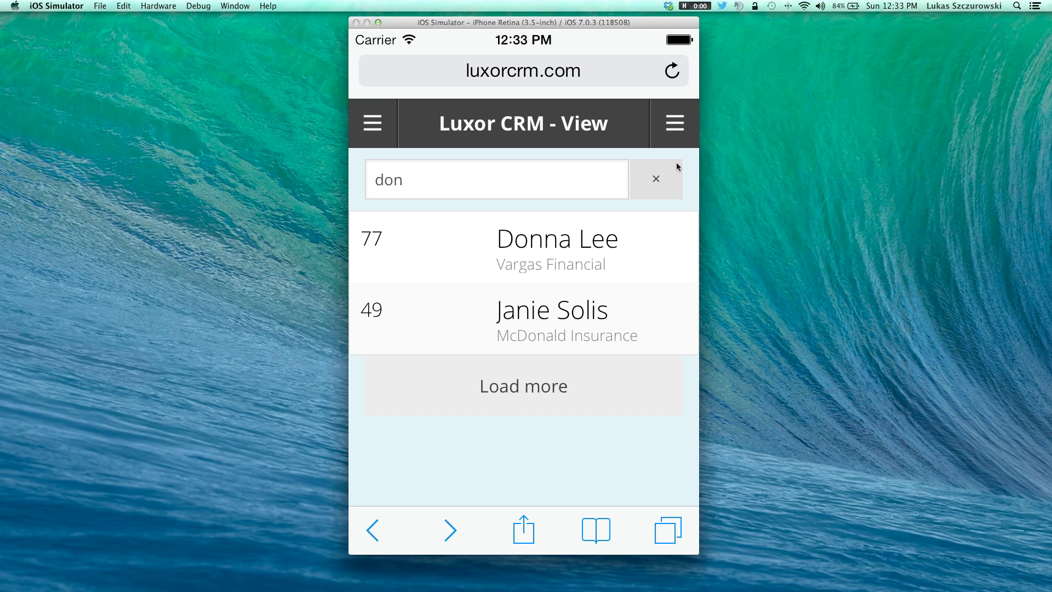
click(656, 178)
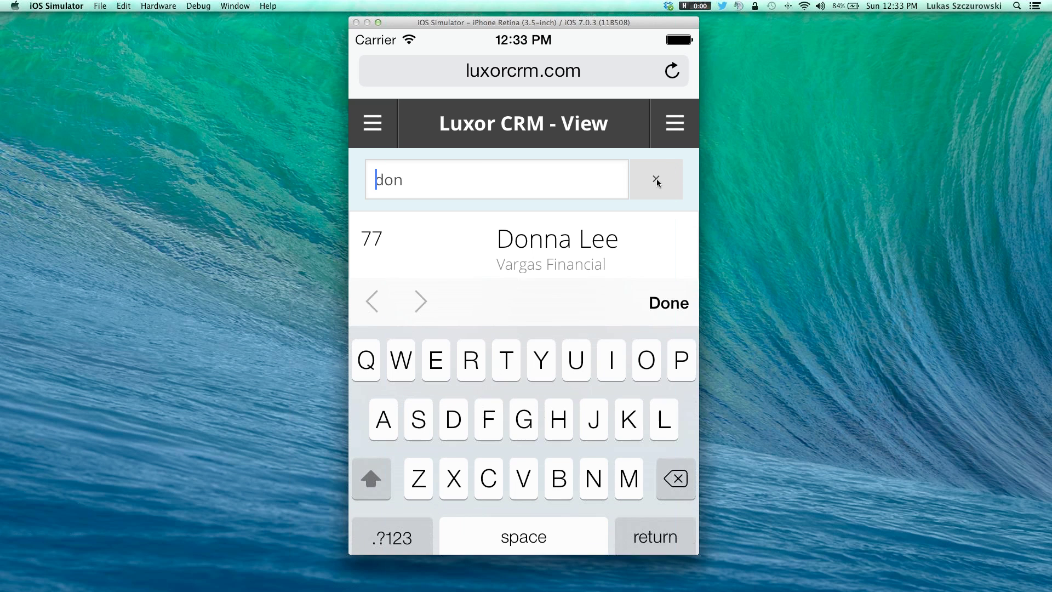
click(678, 297)
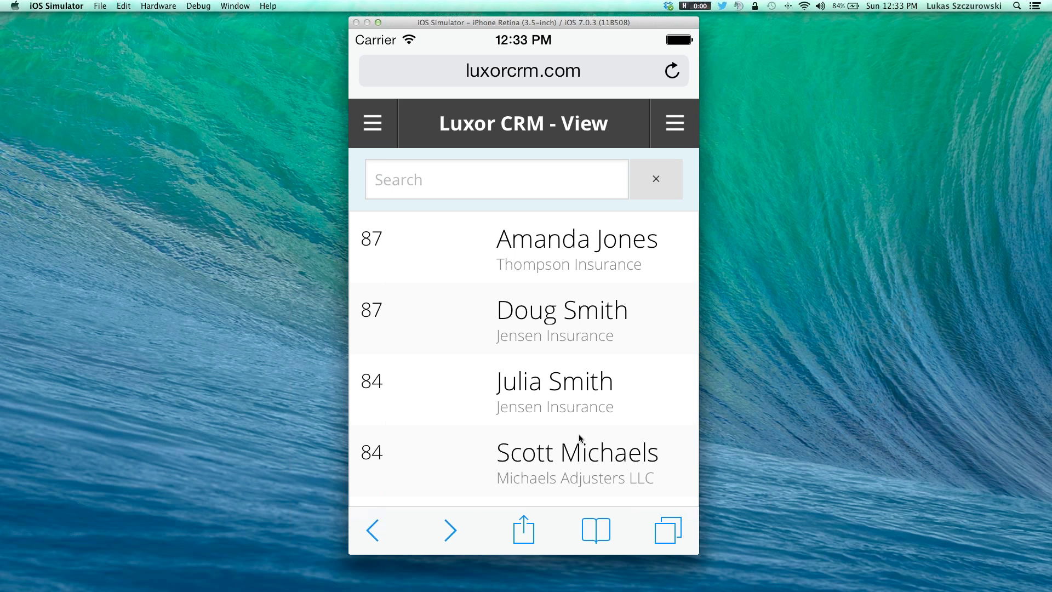
click(676, 120)
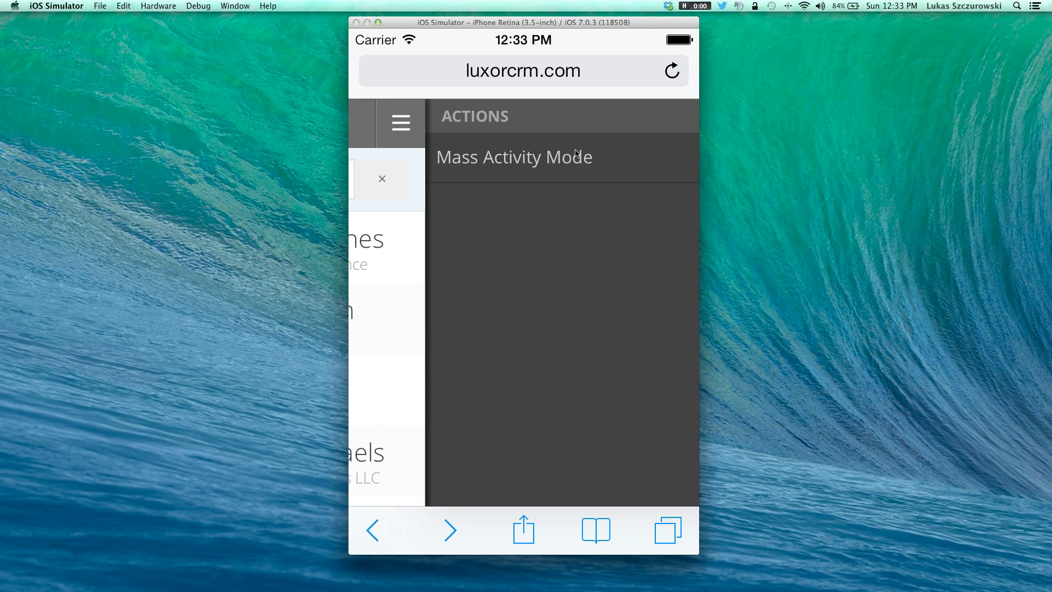
Step: Turn on Mass Activity Mode and check the first two contacts in the list
click(554, 159)
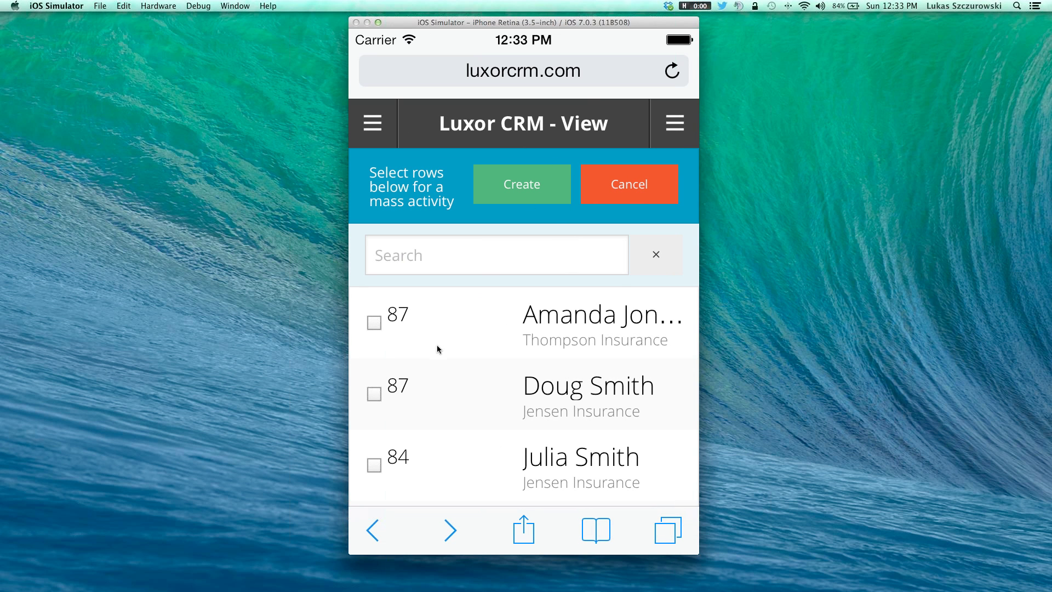
click(374, 324)
click(373, 393)
Step: Create a Left Message activity for them with the description 'sdkfjalsdf'
click(525, 182)
click(542, 245)
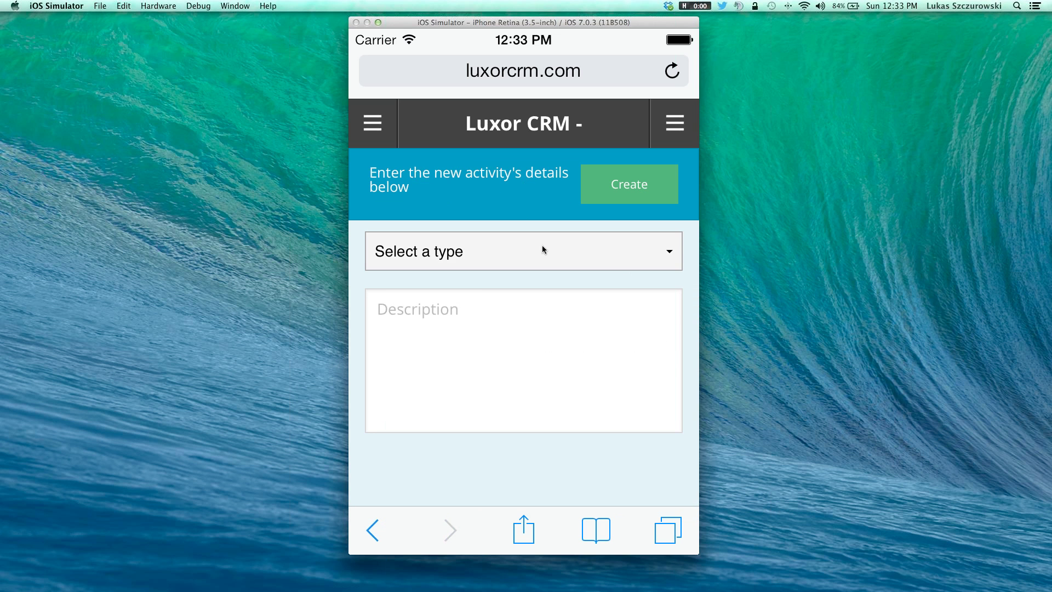
drag(514, 419, 521, 373)
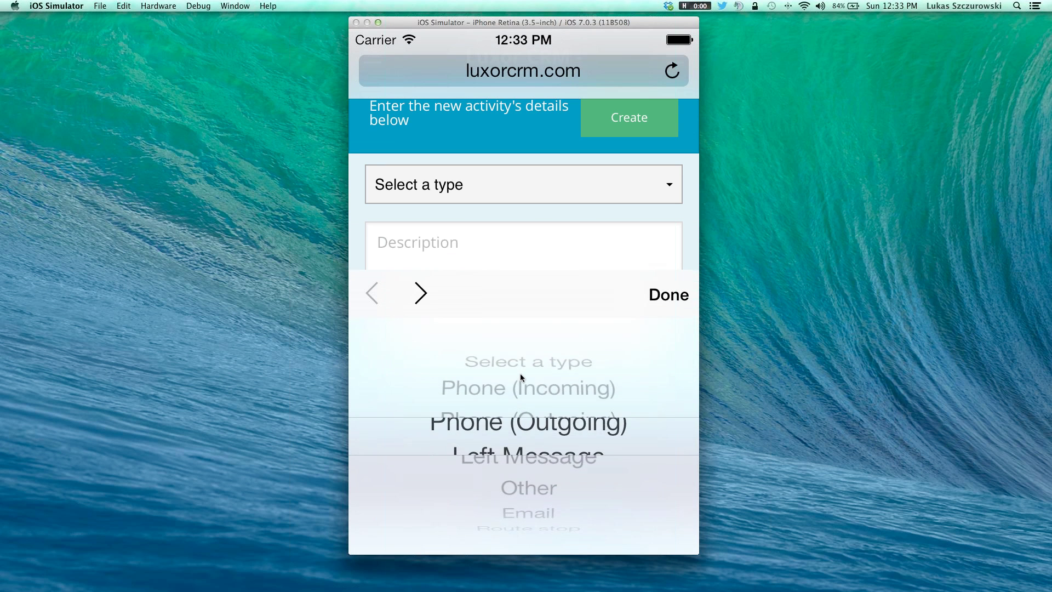
click(659, 297)
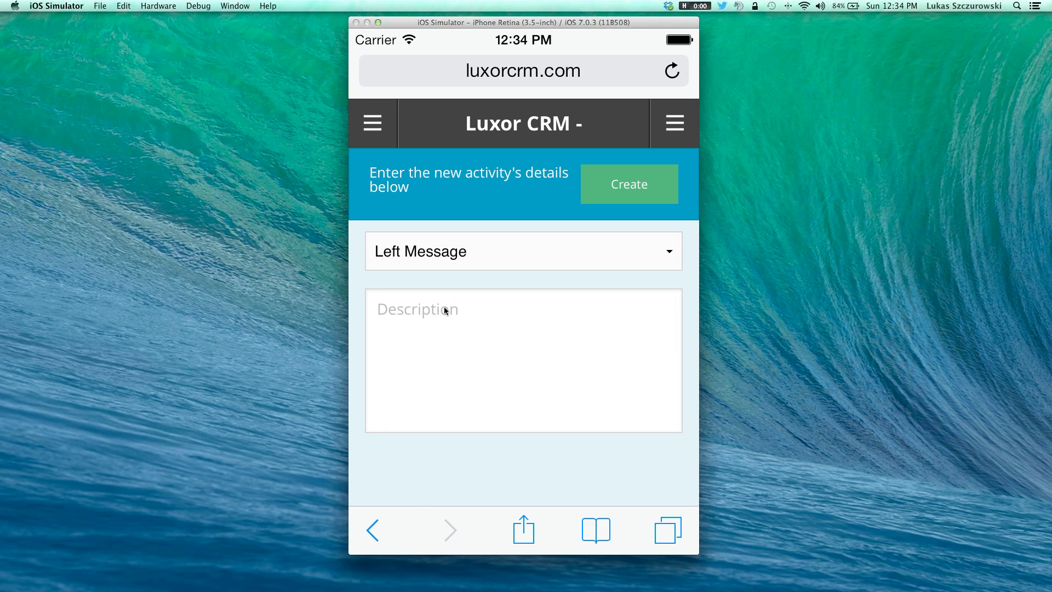
click(445, 307)
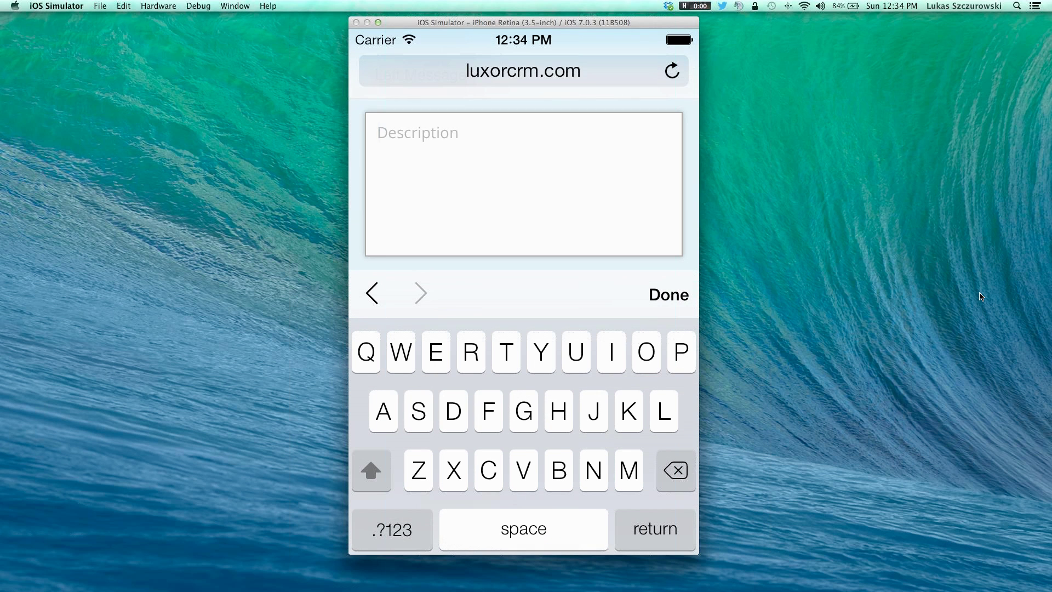
text(sdkfjalsdf)
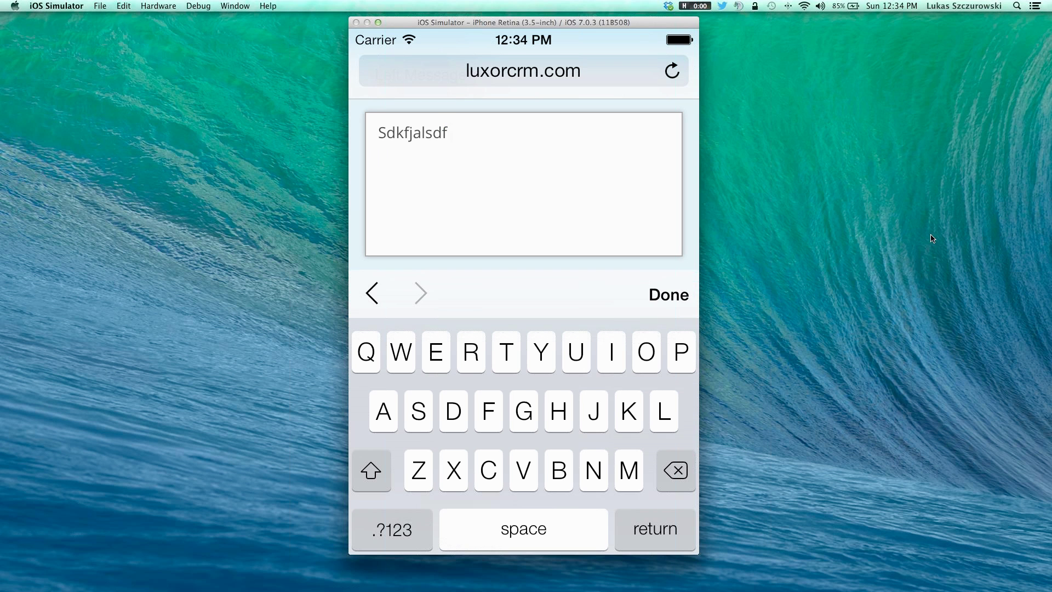
click(677, 294)
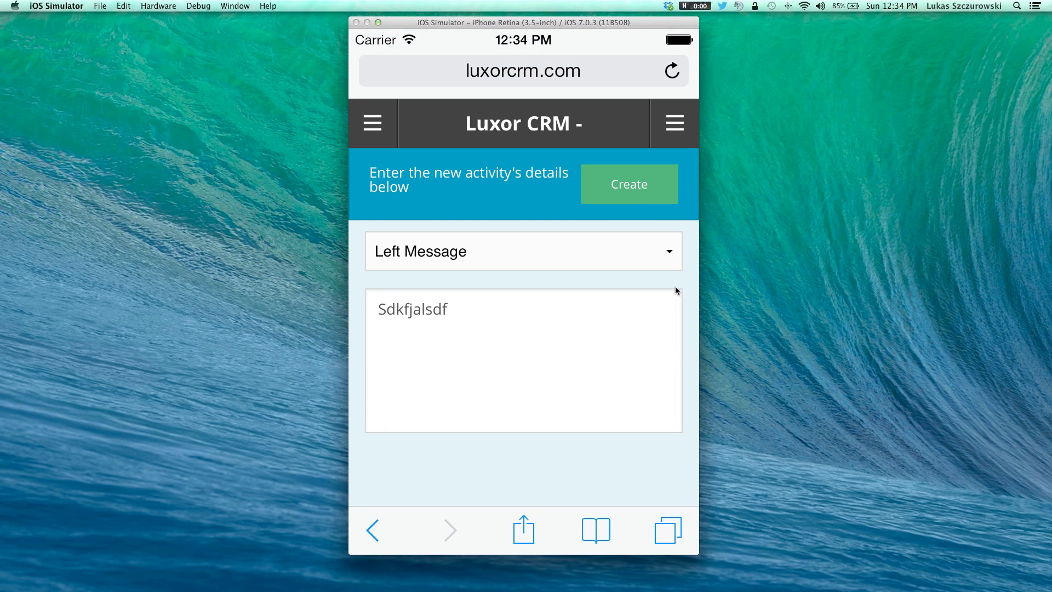
click(643, 185)
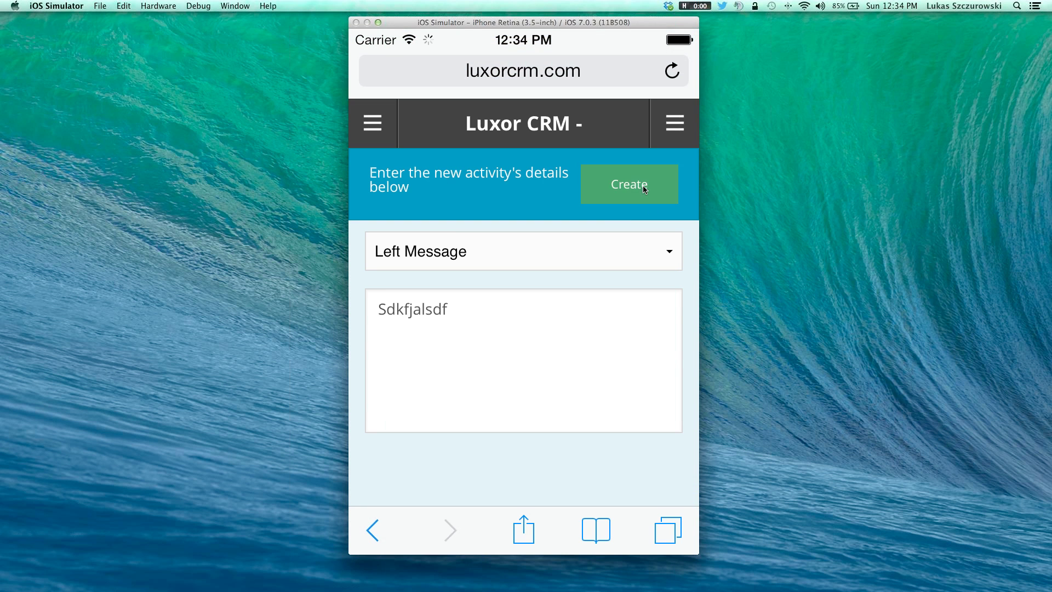